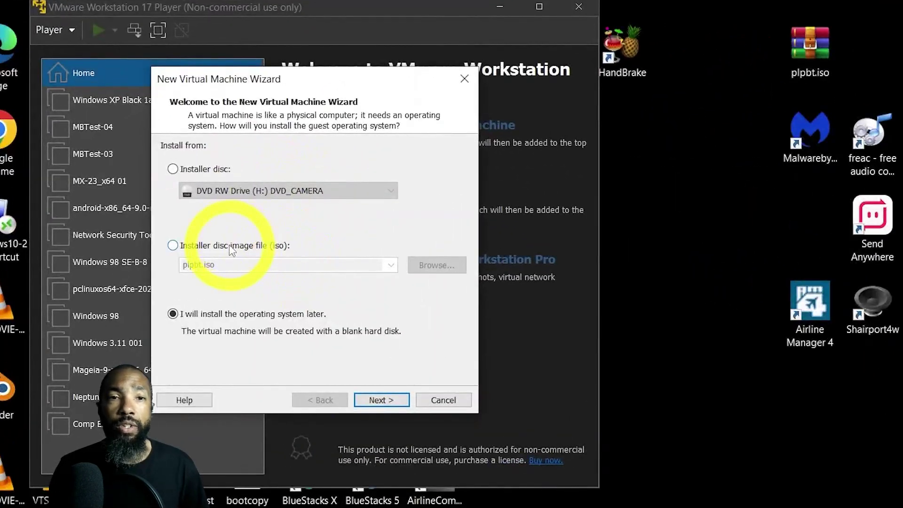
# Step: Pick O:\ISO\bodhi-7.0.0-64-s76.iso as the installer disc image and copy its file name
pyautogui.click(227, 246)
pyautogui.click(436, 265)
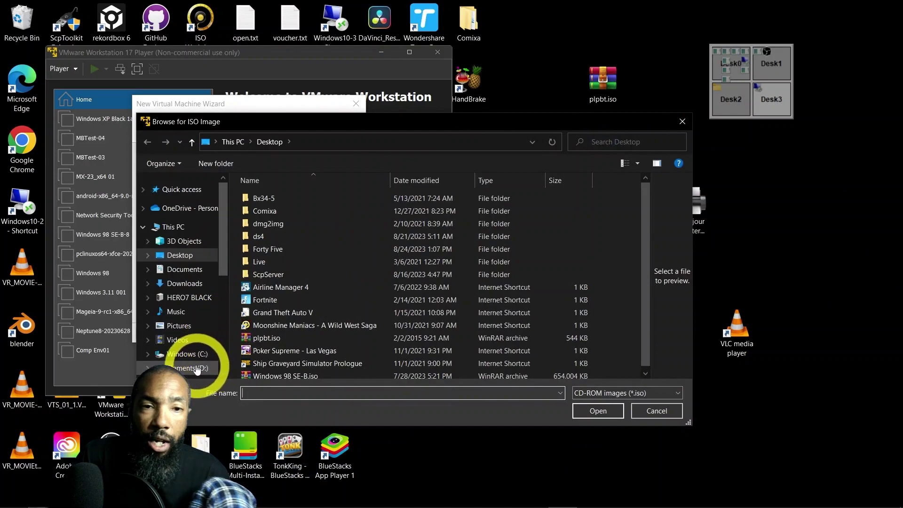
pyautogui.scroll(-2, 189, 356)
pyautogui.scroll(-2, 198, 356)
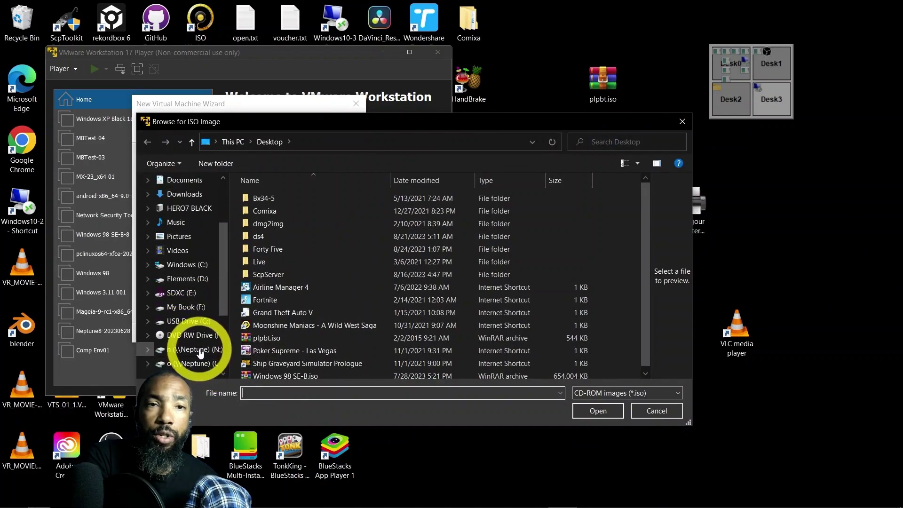
pyautogui.click(203, 363)
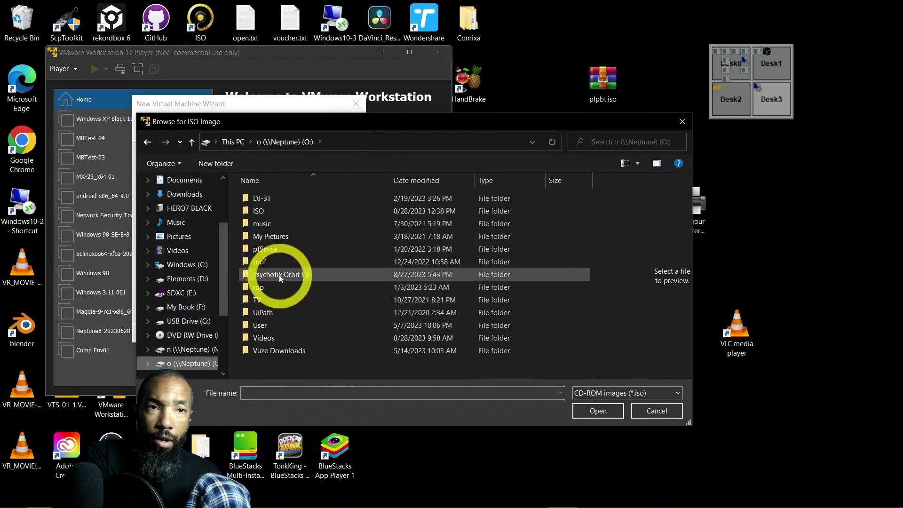
pyautogui.doubleClick(259, 212)
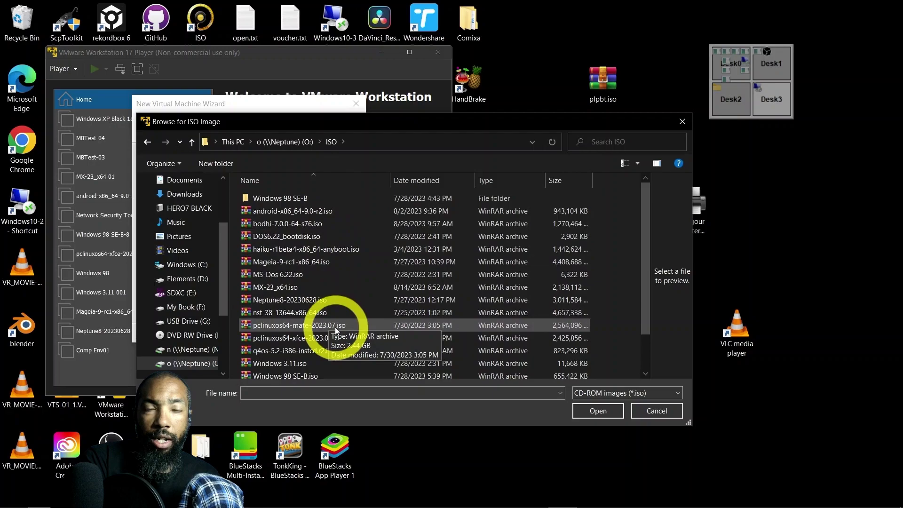
pyautogui.scroll(-1, 355, 332)
pyautogui.scroll(1, 354, 331)
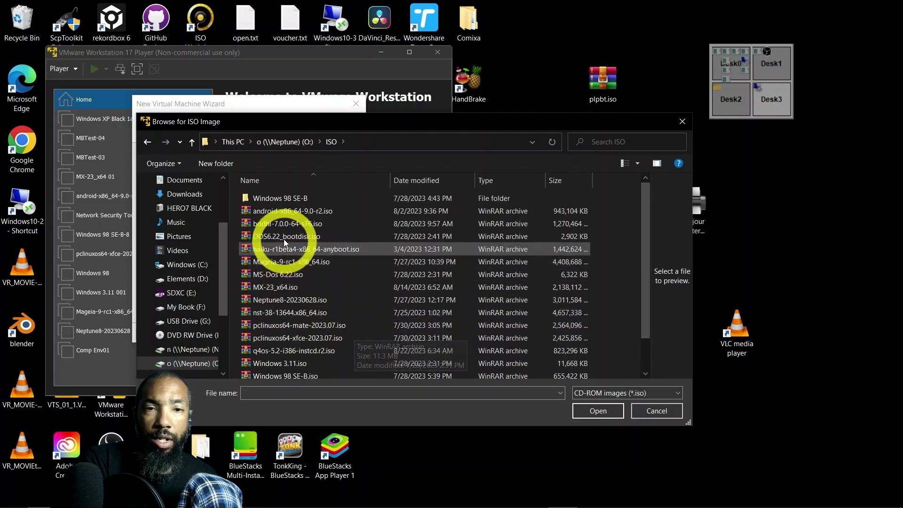
pyautogui.click(283, 226)
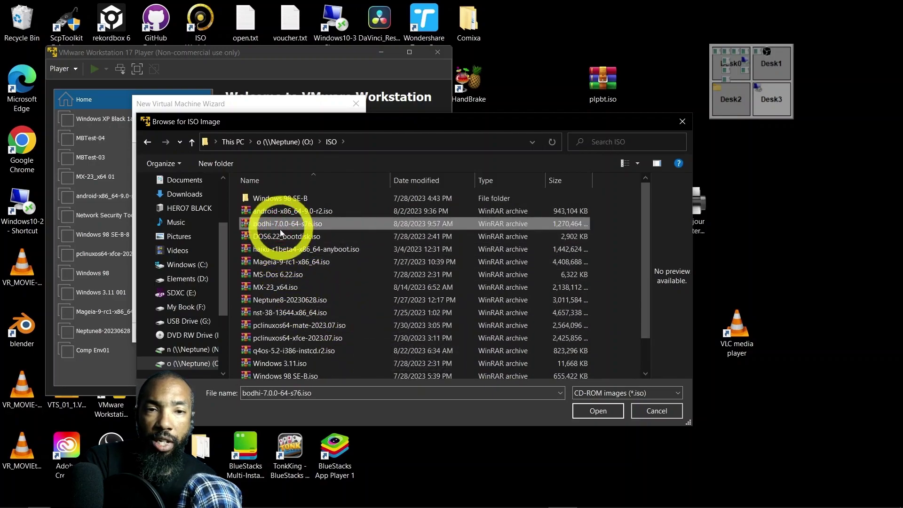
pyautogui.click(276, 394)
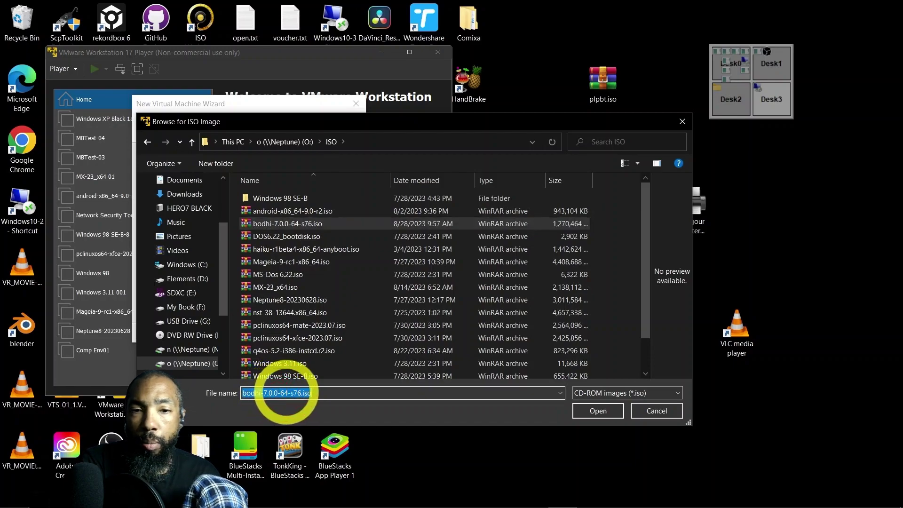
pyautogui.doubleClick(299, 394)
pyautogui.hotkey('ctrl', 'c')
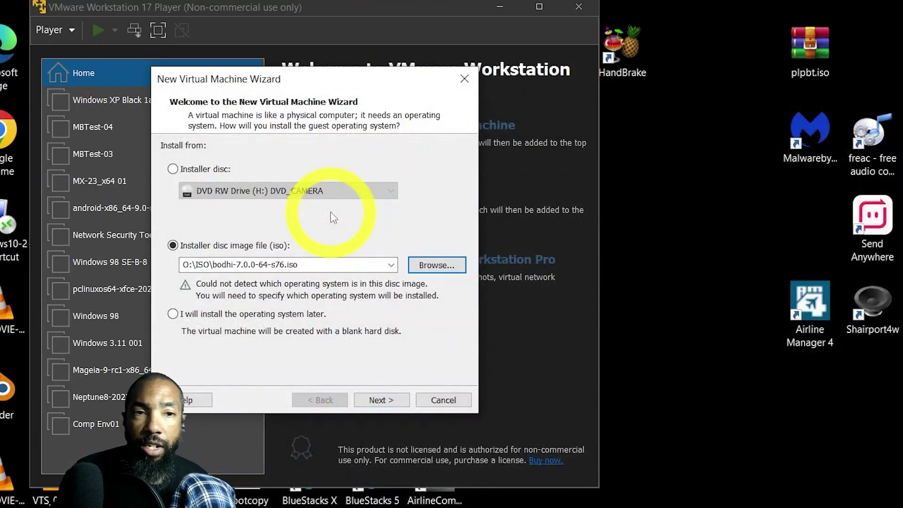
# Step: Keep Linux with Debian 11.x 64-bit as the guest operating system
pyautogui.click(381, 401)
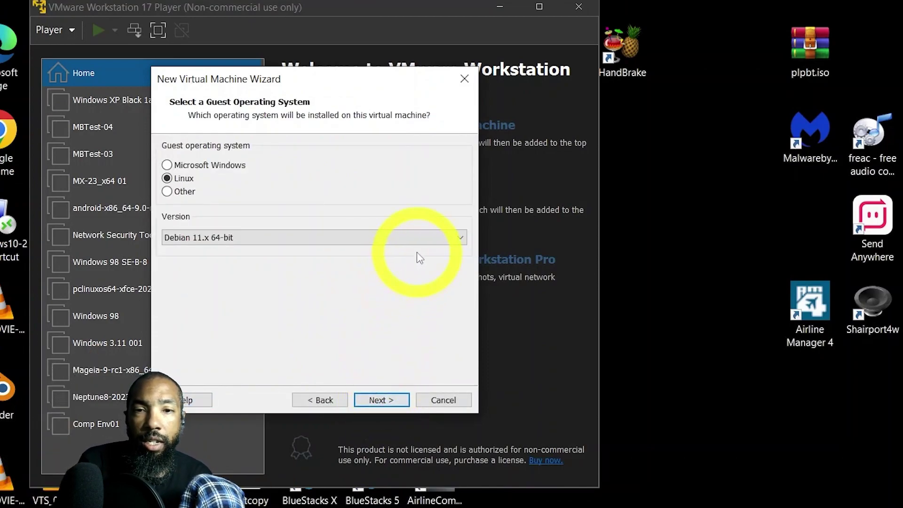
pyautogui.click(418, 240)
pyautogui.click(459, 253)
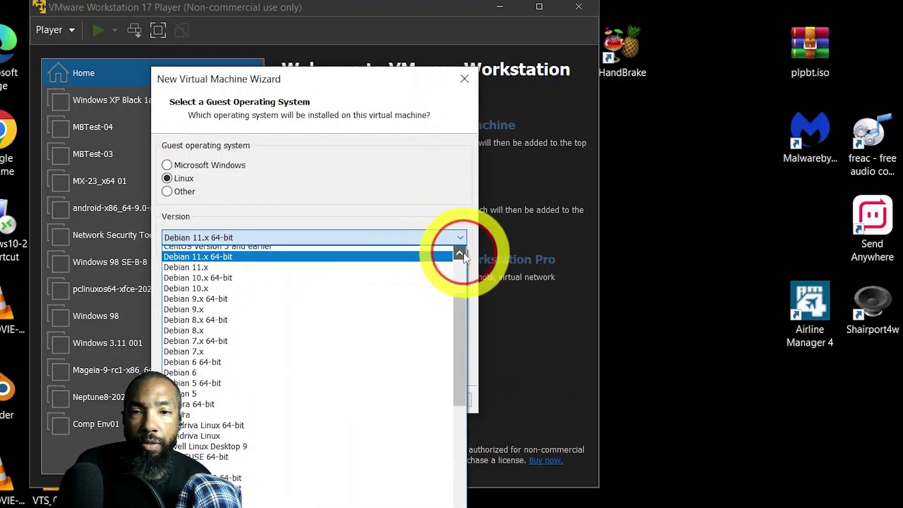
pyautogui.click(480, 244)
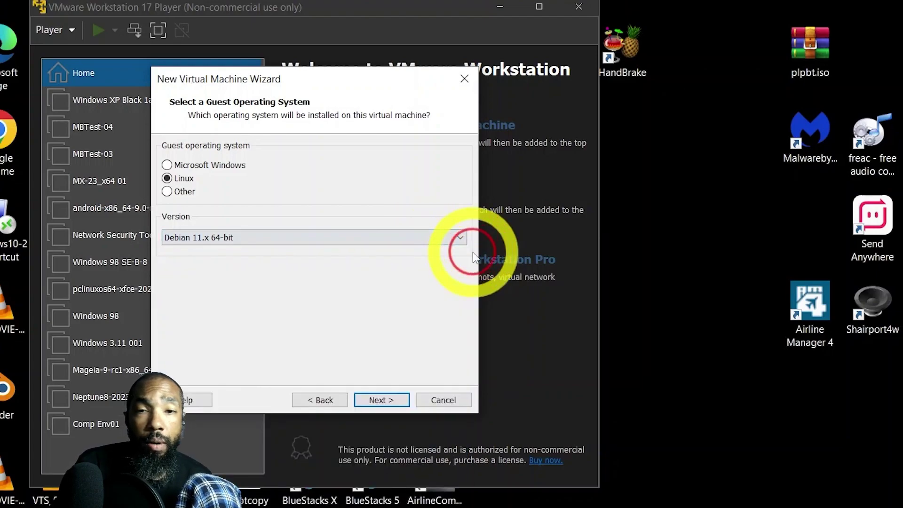
# Step: Name the VM Bodhi-7.0.0-64-s76 and give it a 10 GB single-file disk
pyautogui.click(377, 403)
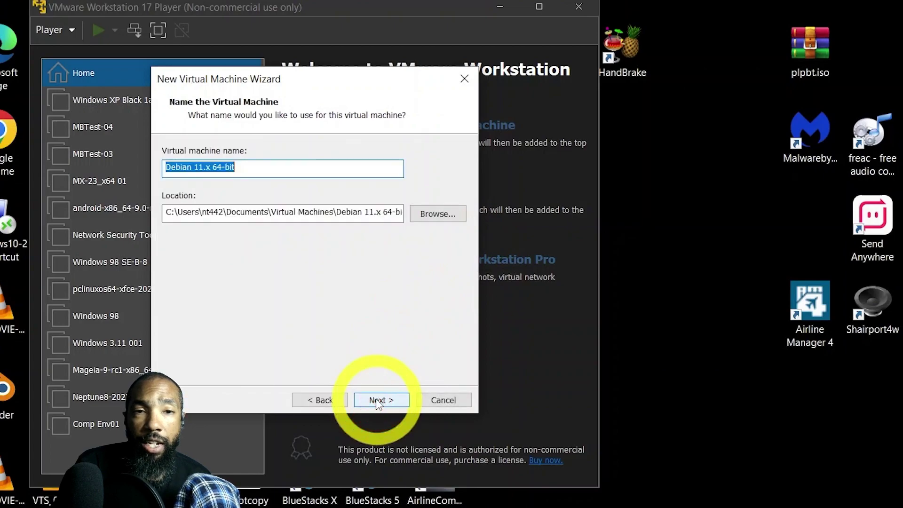
pyautogui.hotkey('ctrl', 'v')
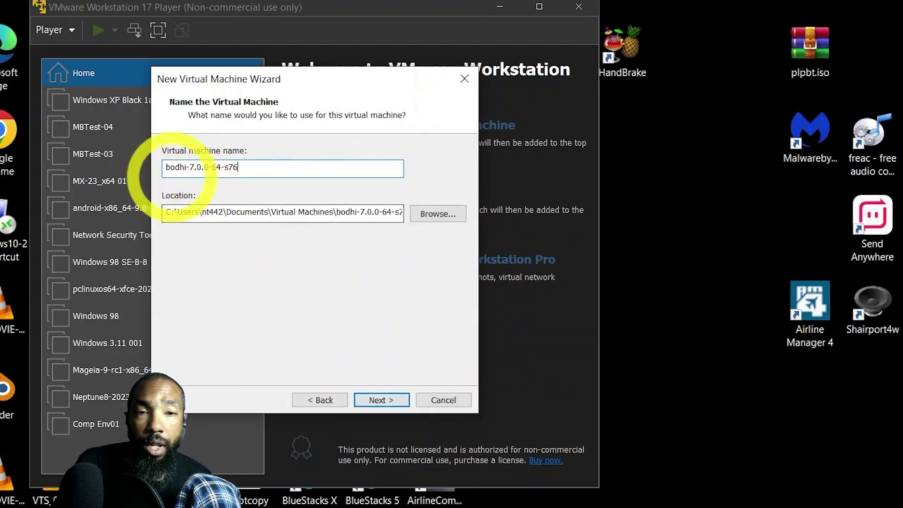
pyautogui.click(167, 168)
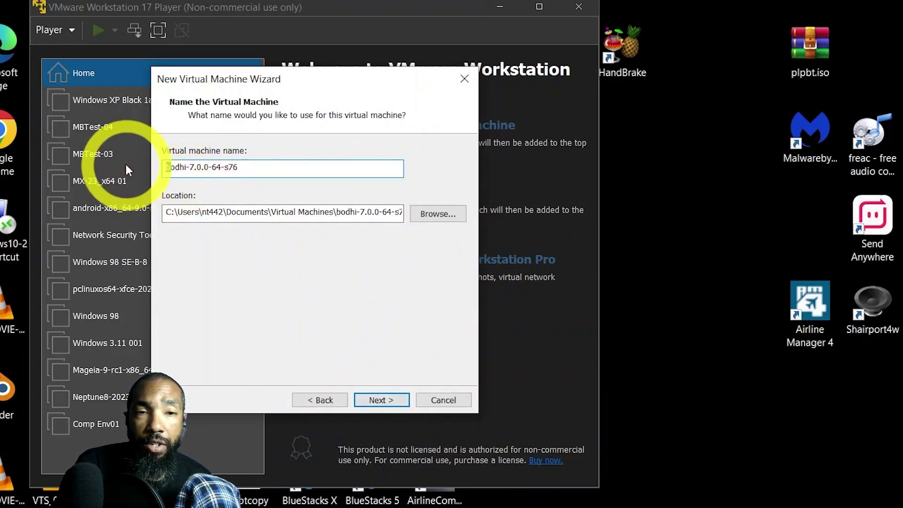
pyautogui.write('B')
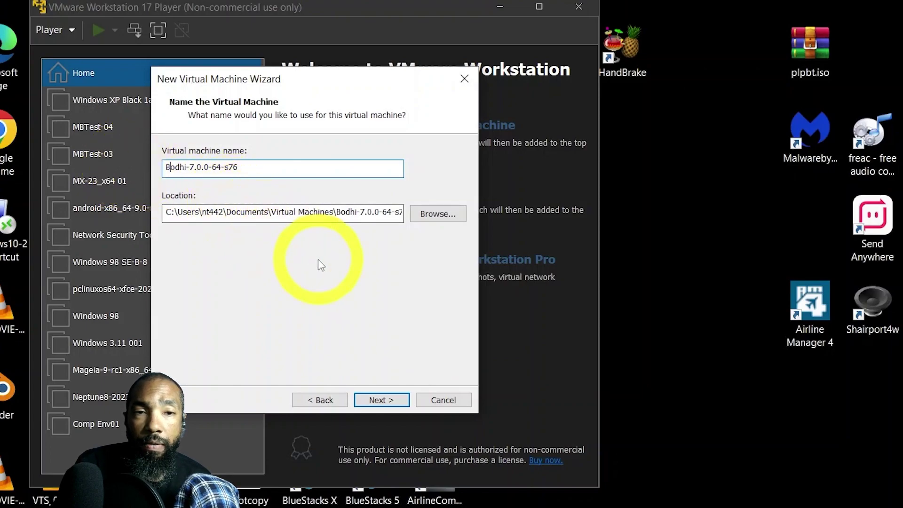
pyautogui.click(389, 395)
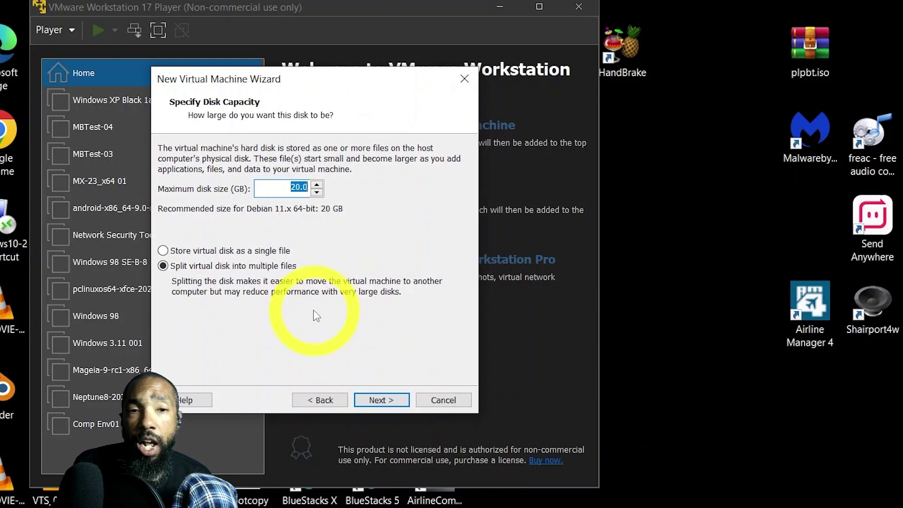
pyautogui.write('10')
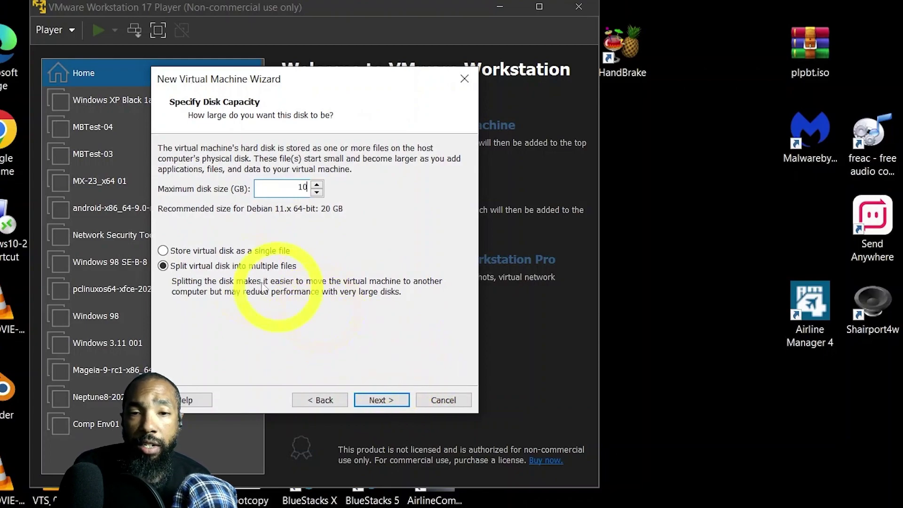
pyautogui.click(381, 401)
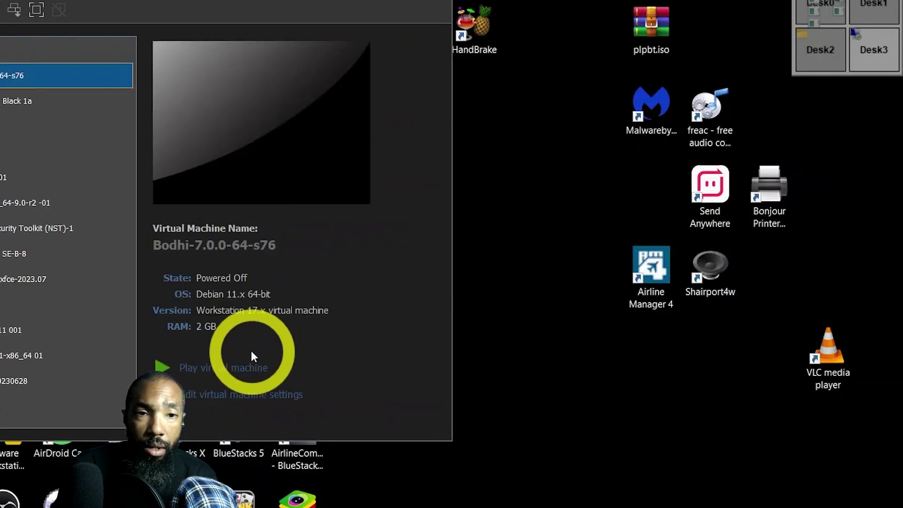
# Step: Power on the Bodhi-7.0.0-64-s76 virtual machine with Play virtual machine
pyautogui.click(221, 368)
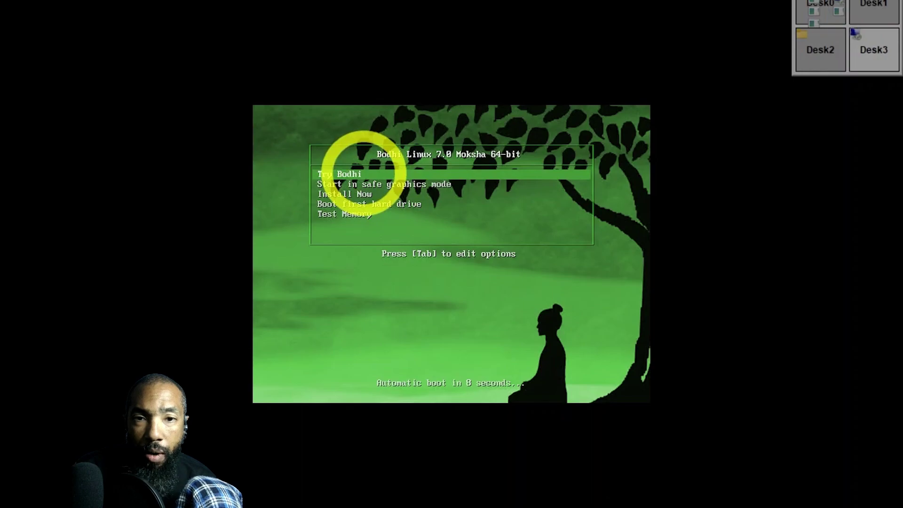
# Step: Boot the live session by choosing Try Bodhi in the boot menu
pyautogui.click(364, 175)
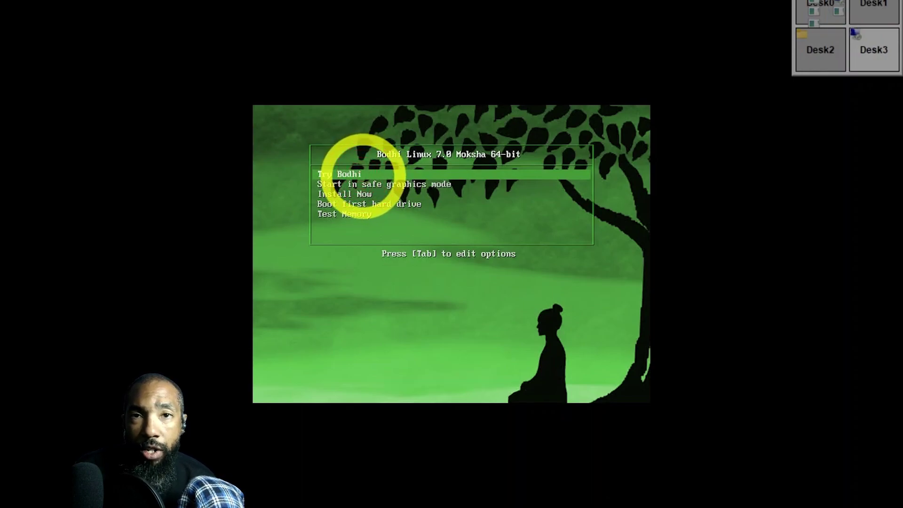
pyautogui.press('Return')
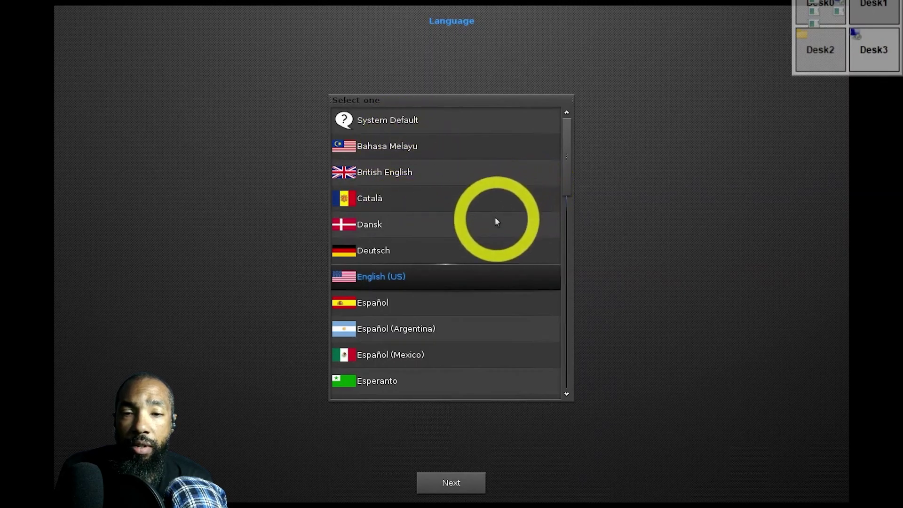
# Step: Confirm English (US) for both the language and the keyboard layout
pyautogui.click(399, 283)
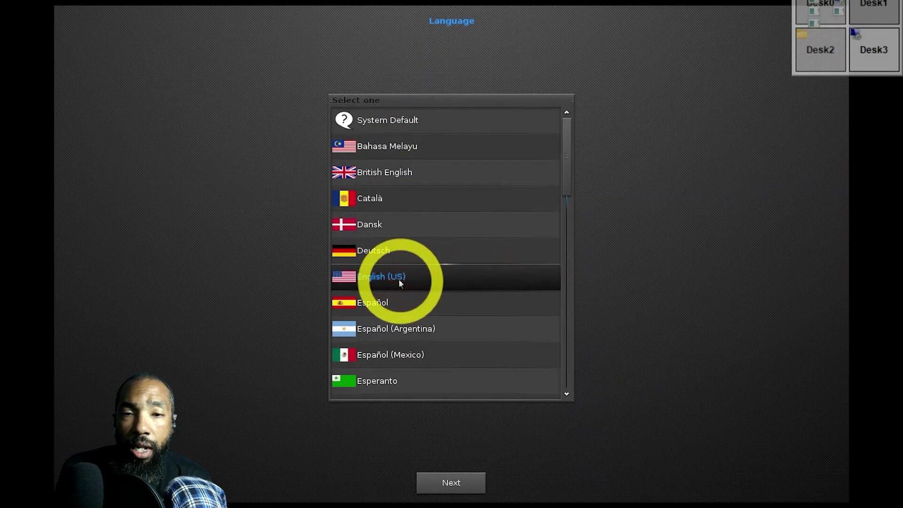
pyautogui.click(520, 478)
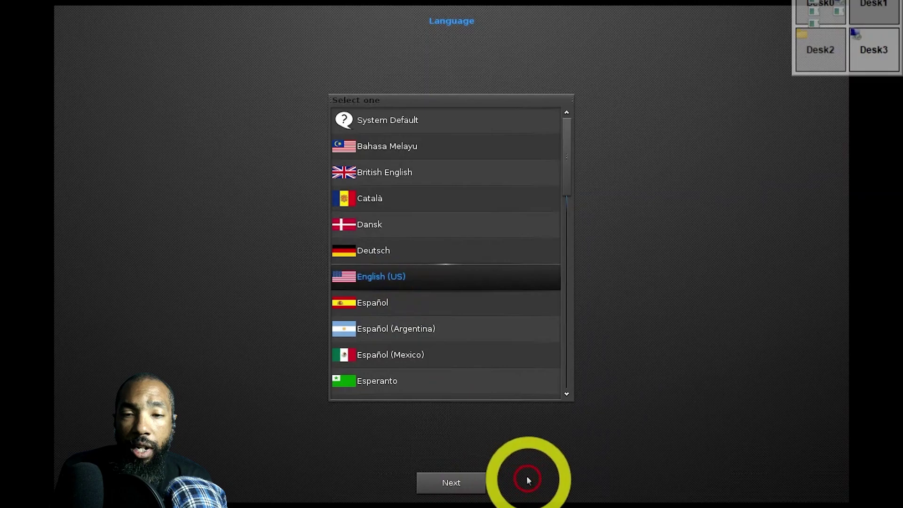
pyautogui.click(454, 486)
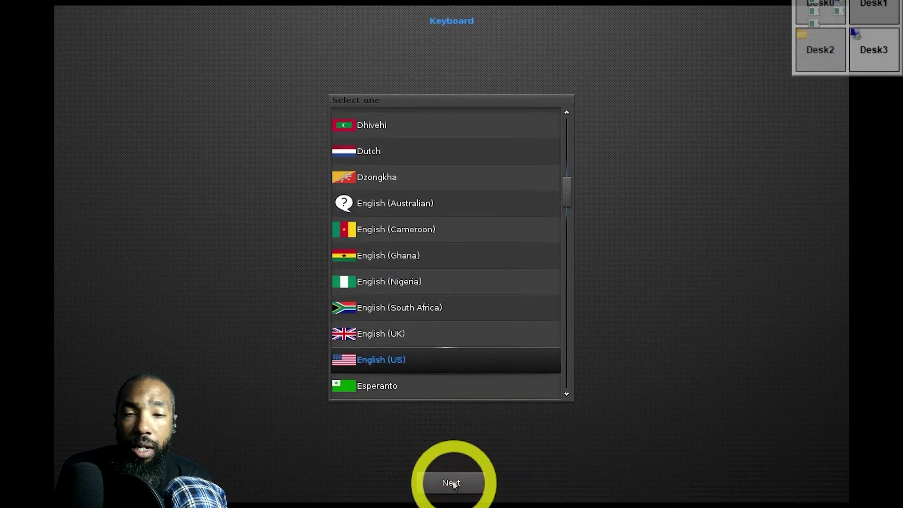
pyautogui.click(454, 485)
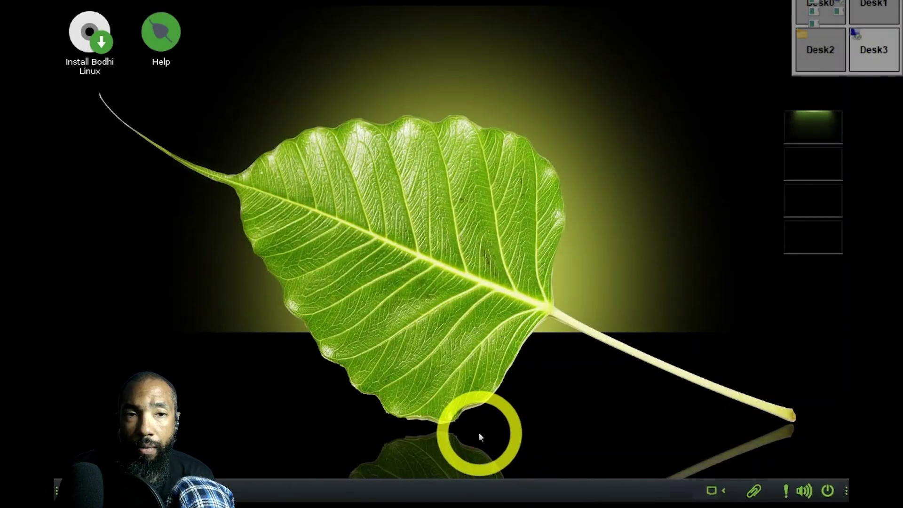
# Step: Dismiss the favourite apps popup and open the Settings Panel from the main menu
pyautogui.rightClick(255, 271)
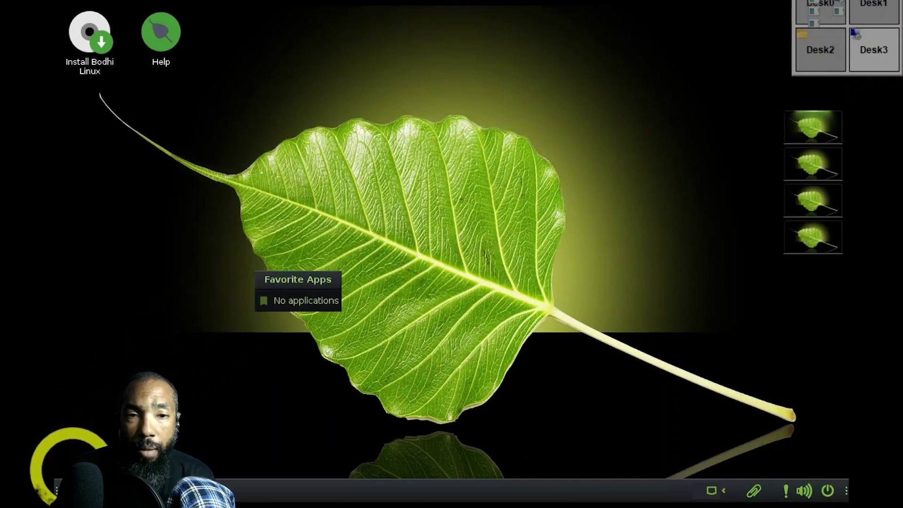
pyautogui.click(53, 479)
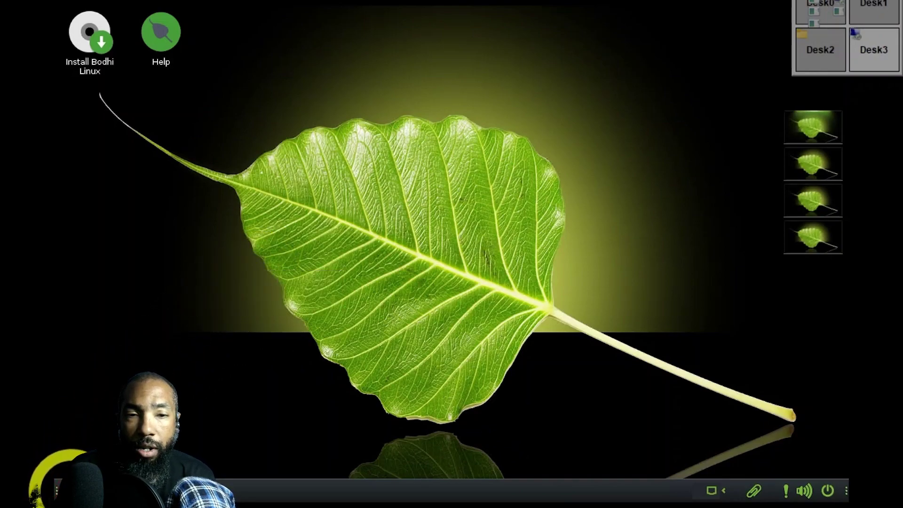
pyautogui.click(53, 487)
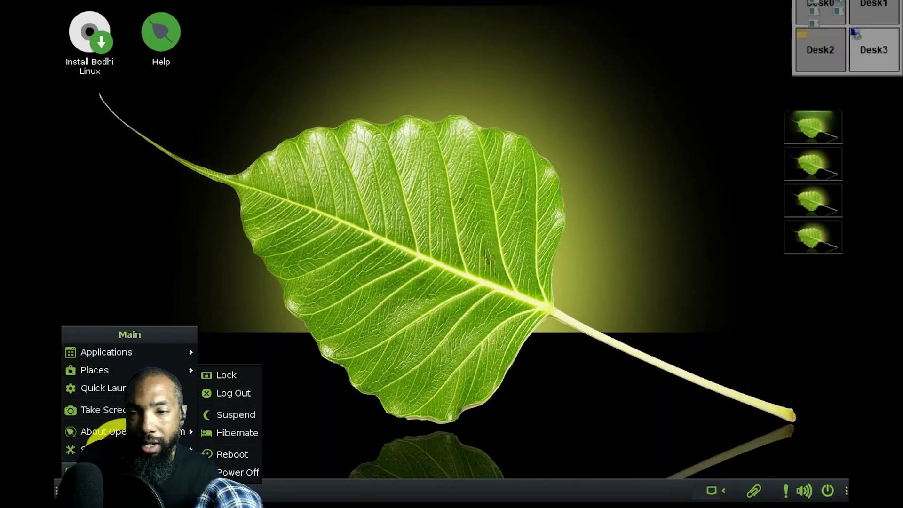
pyautogui.moveTo(99, 449)
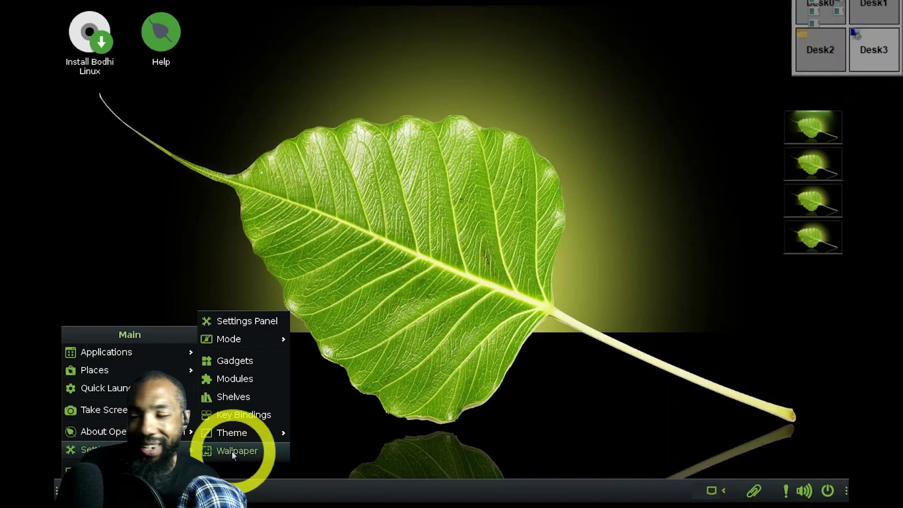
pyautogui.moveTo(233, 433)
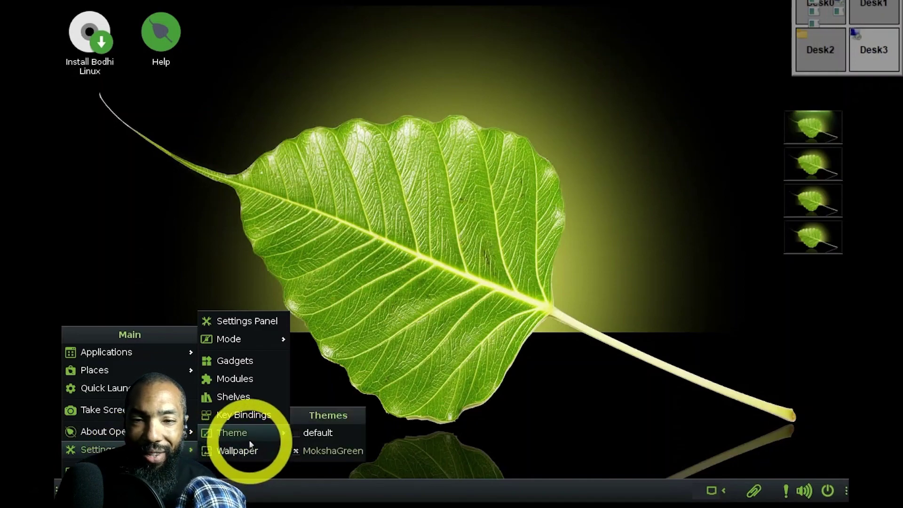
pyautogui.click(247, 321)
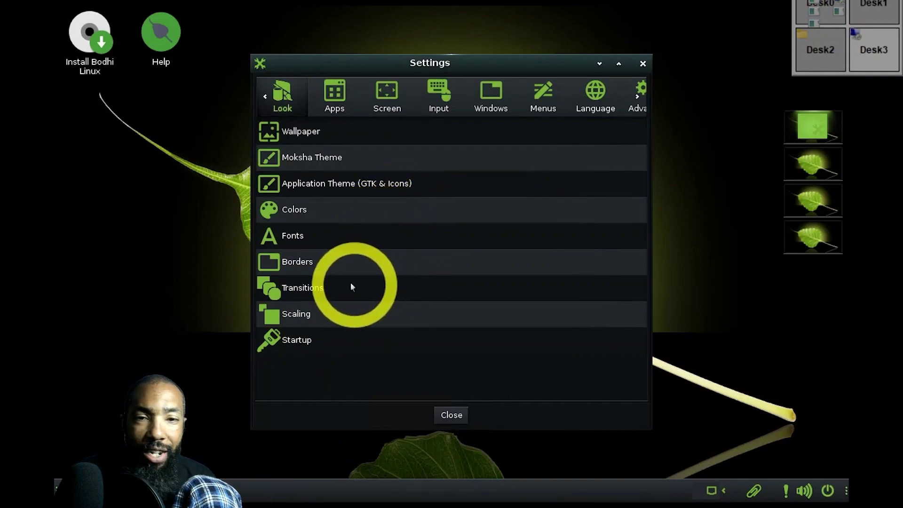
# Step: Browse the Screen and Input settings, then launch the Install Bodhi Linux icon
pyautogui.click(391, 94)
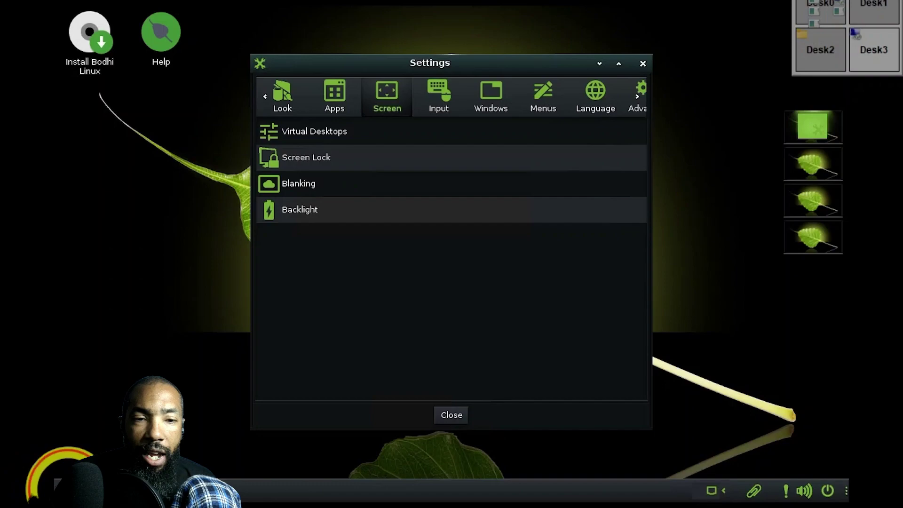
pyautogui.click(57, 491)
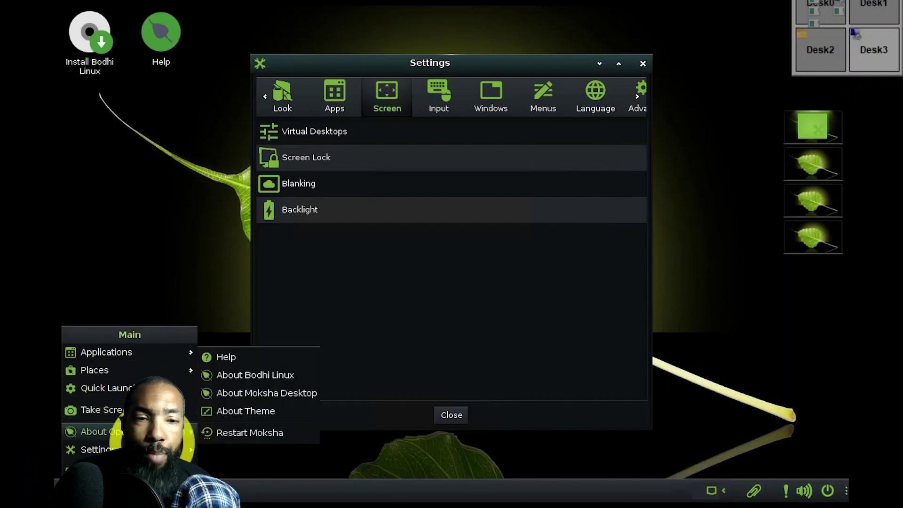
pyautogui.moveTo(99, 449)
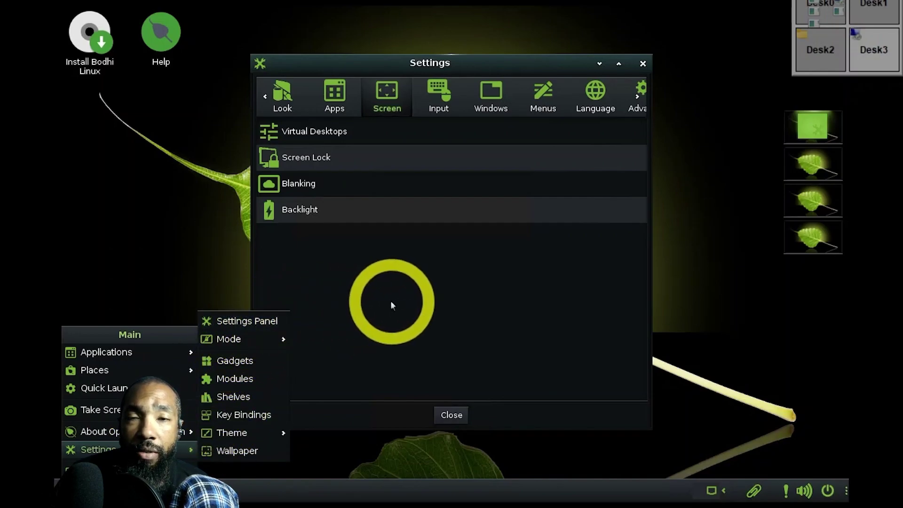
pyautogui.click(641, 91)
pyautogui.click(637, 96)
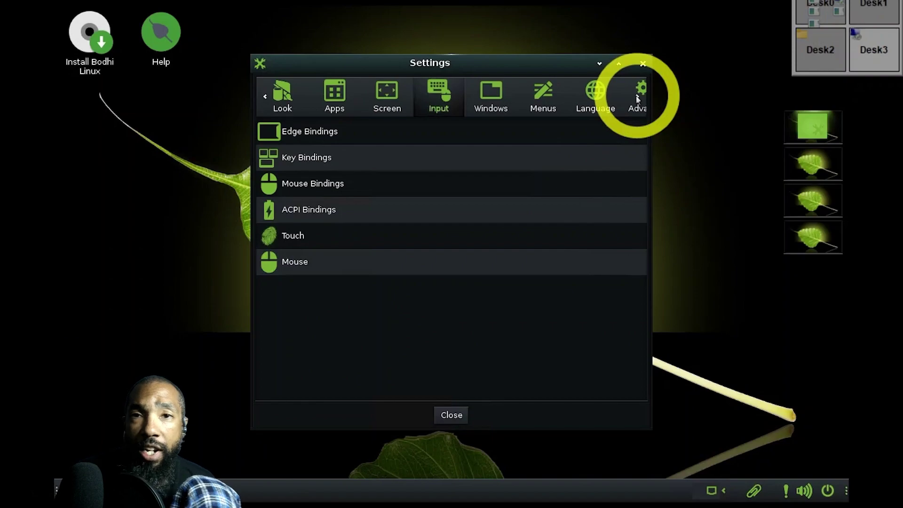
pyautogui.click(387, 96)
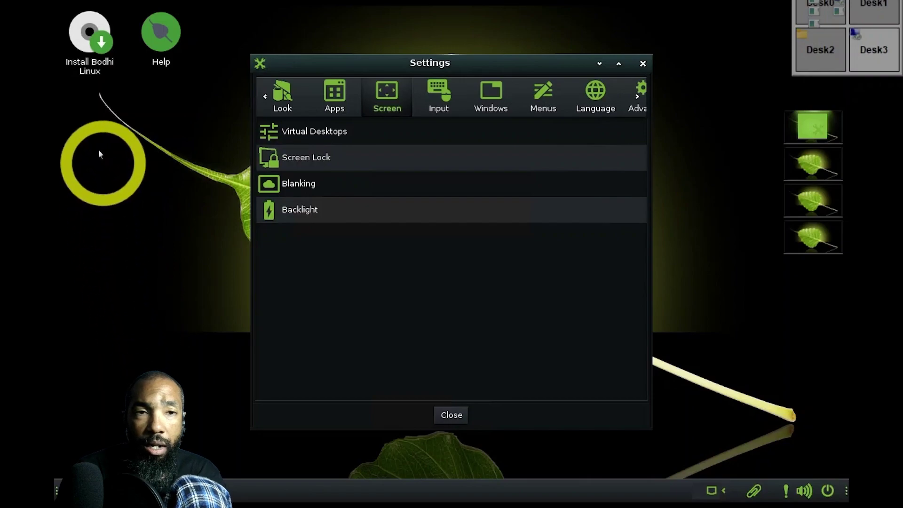
pyautogui.click(89, 39)
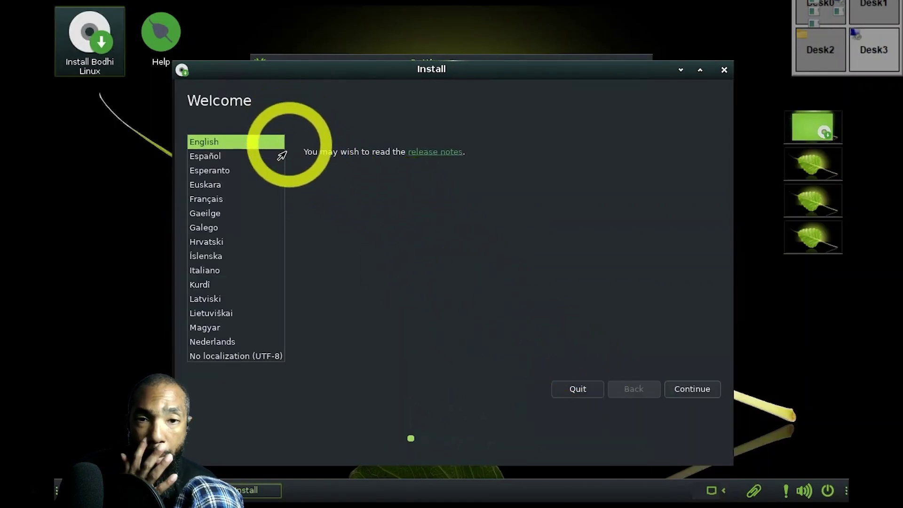
# Step: Accept the welcome, keyboard and updates defaults, and confirm an erase-disk installation
pyautogui.click(693, 388)
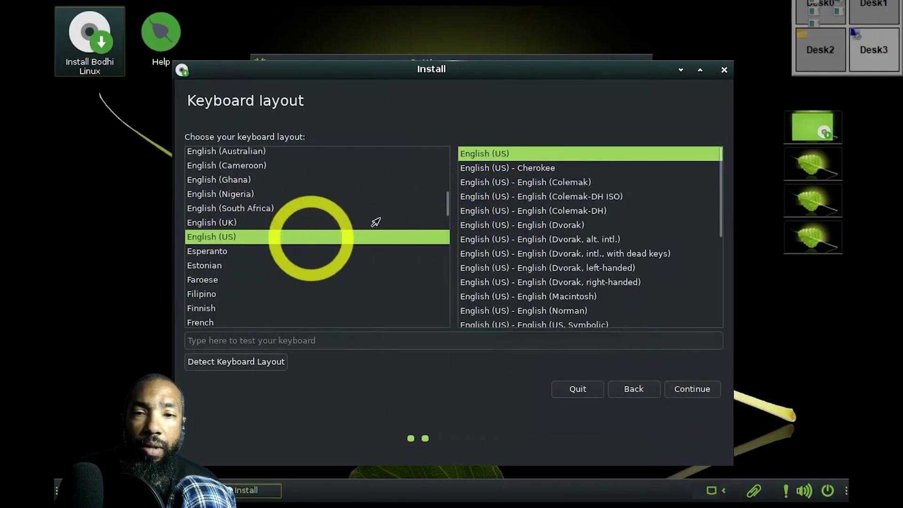
pyautogui.click(688, 389)
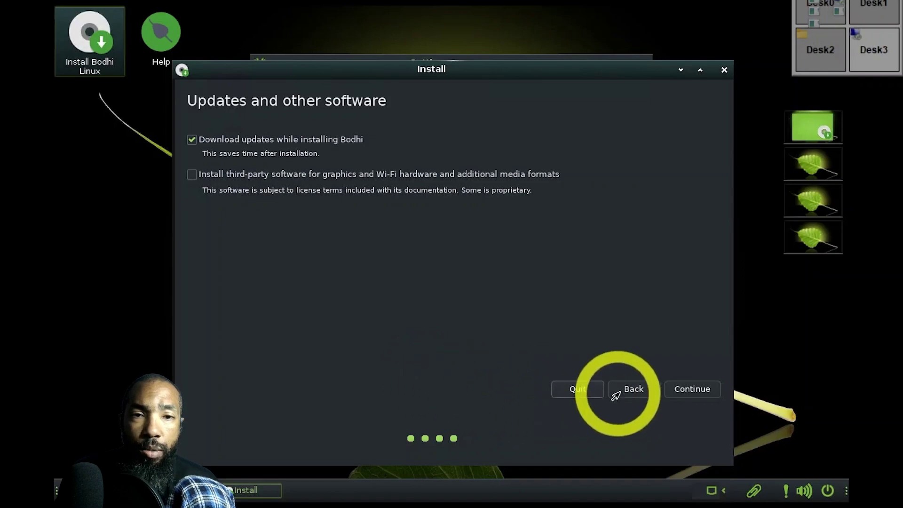
pyautogui.click(691, 389)
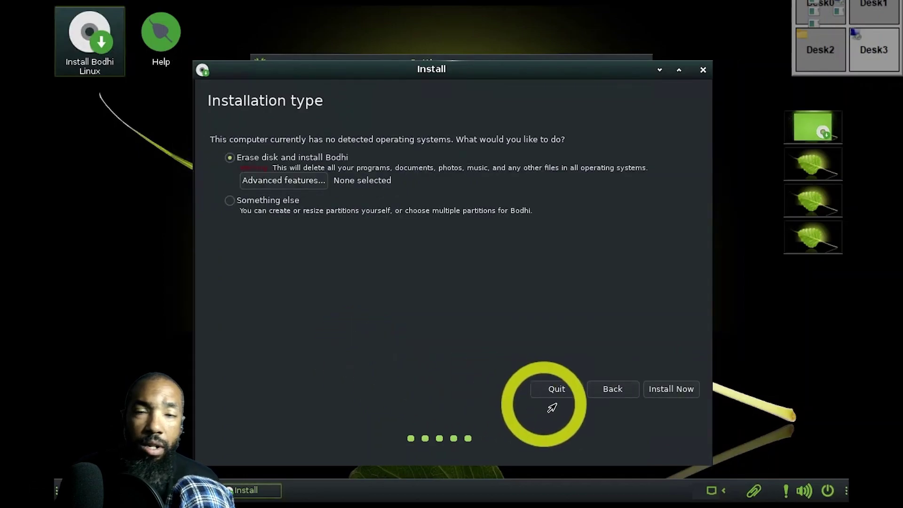
pyautogui.click(672, 389)
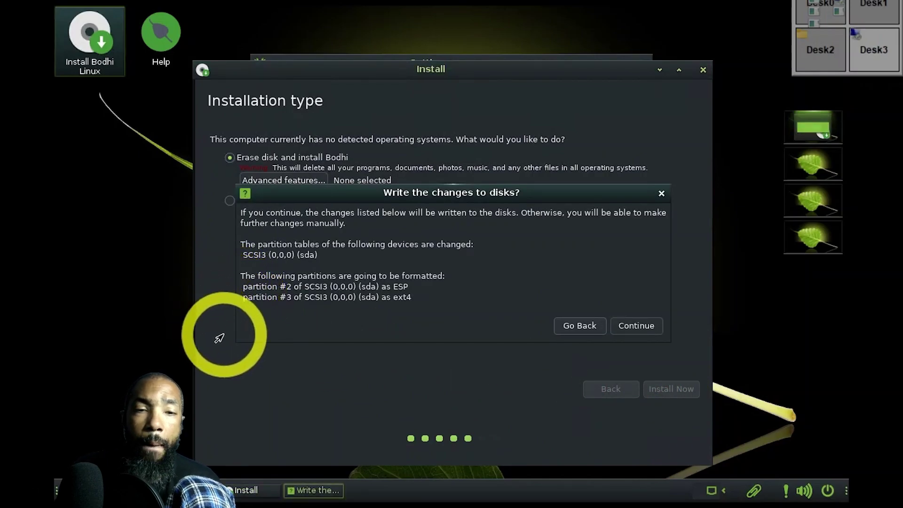
pyautogui.click(636, 325)
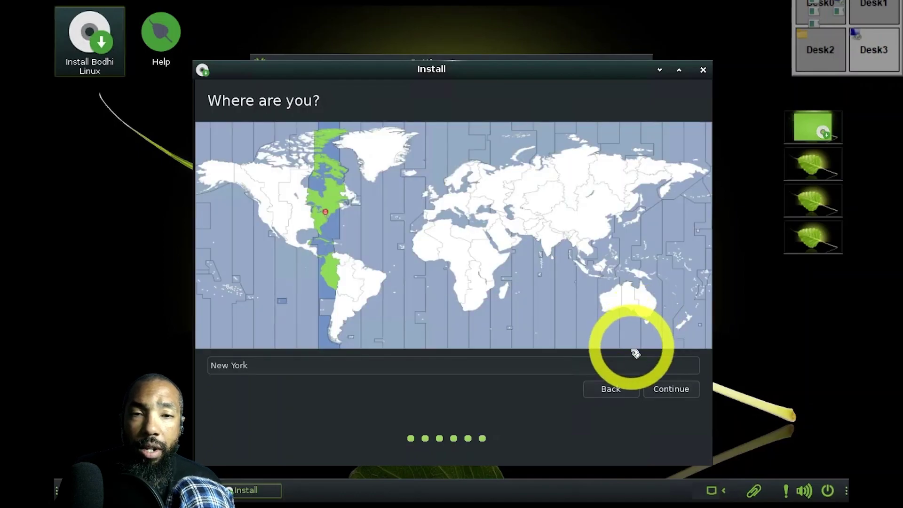
# Step: Accept New York as the location and submit the name, username and password
pyautogui.click(663, 389)
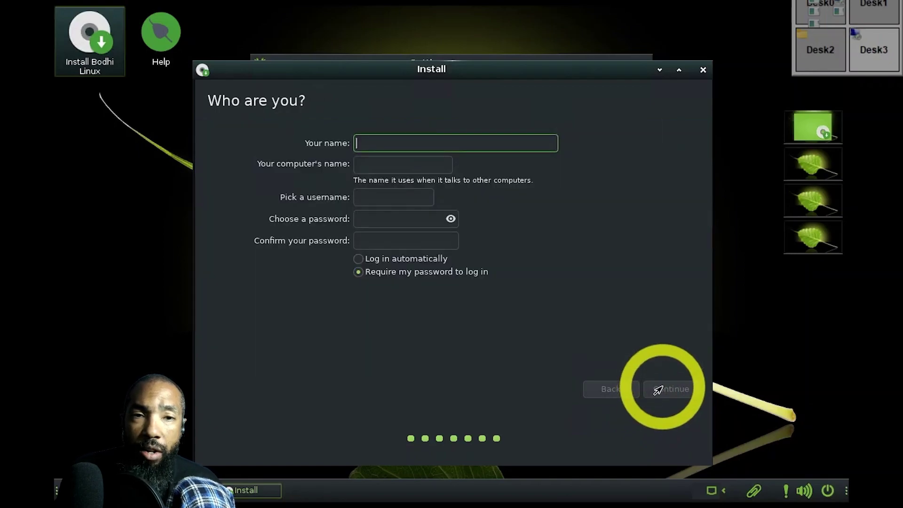
pyautogui.write('P')
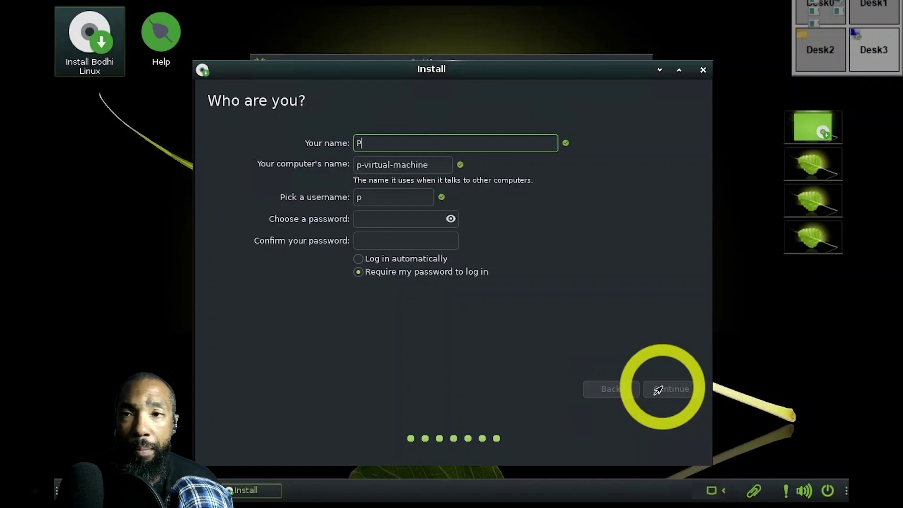
pyautogui.write('aul')
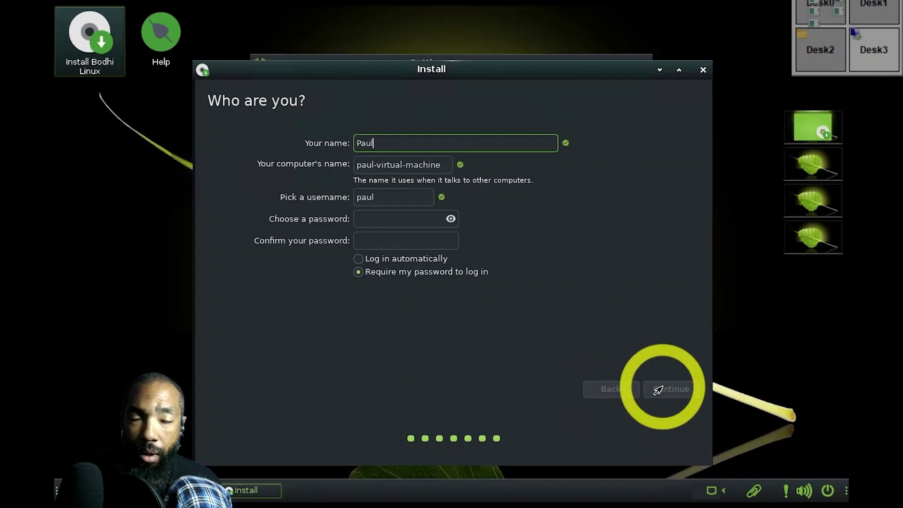
pyautogui.write('W')
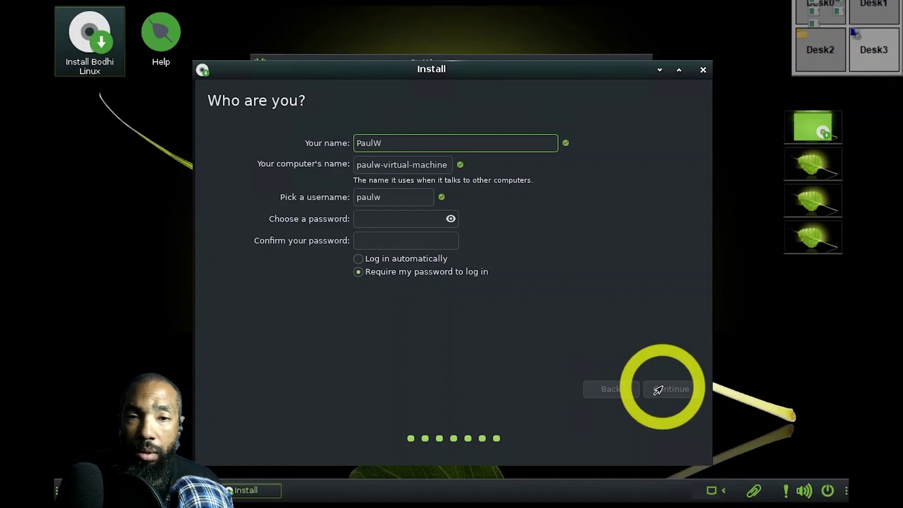
pyautogui.press('Tab')
pyautogui.press('Tab')
pyautogui.press('Tab')
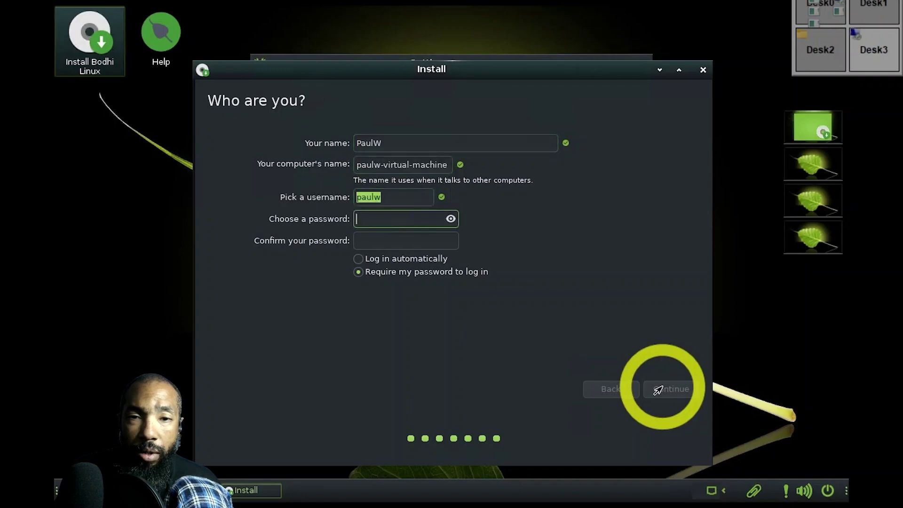
pyautogui.write('••••')
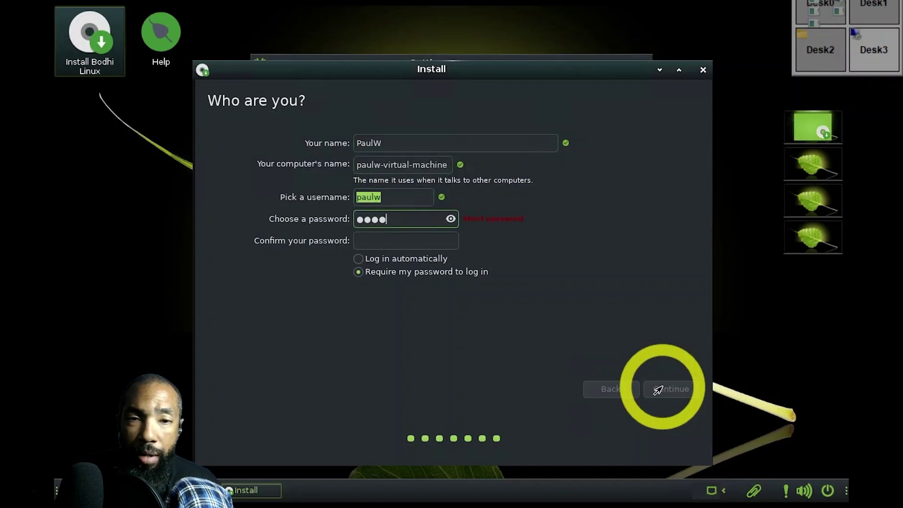
pyautogui.write('••••')
pyautogui.press('Tab')
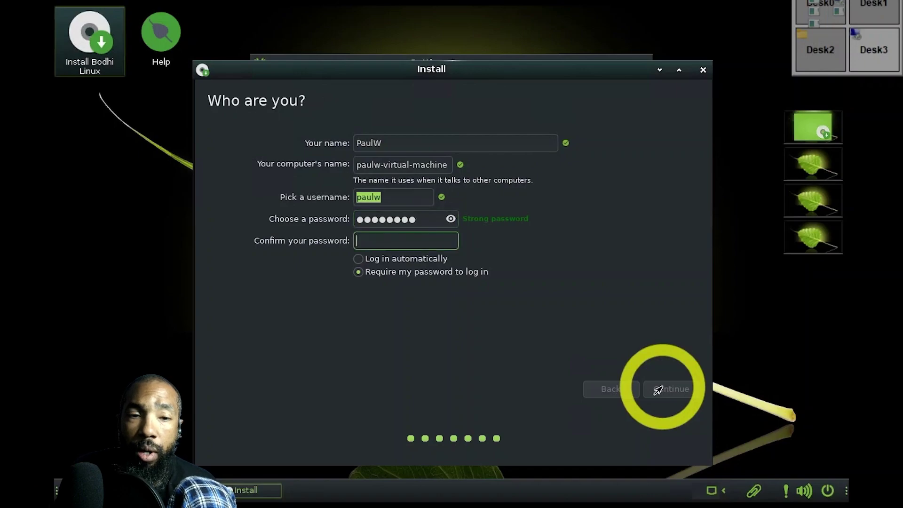
pyautogui.write('•••')
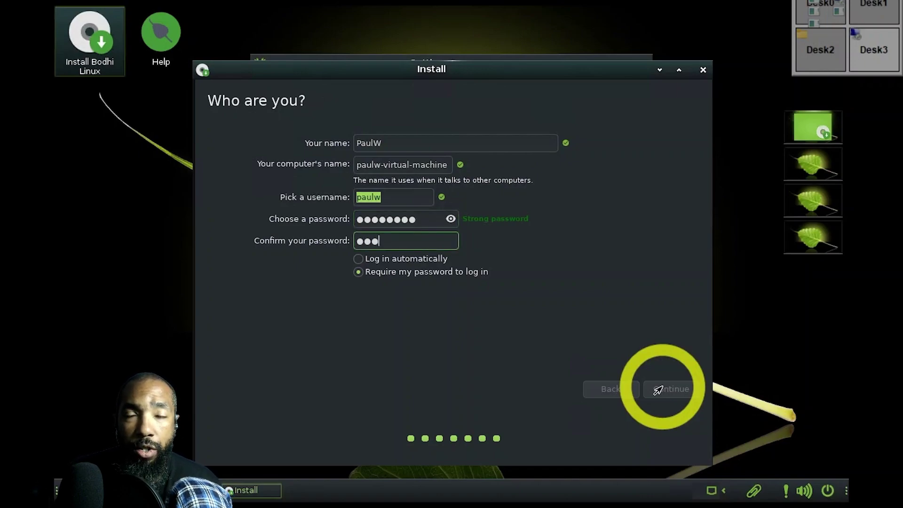
pyautogui.write('••••')
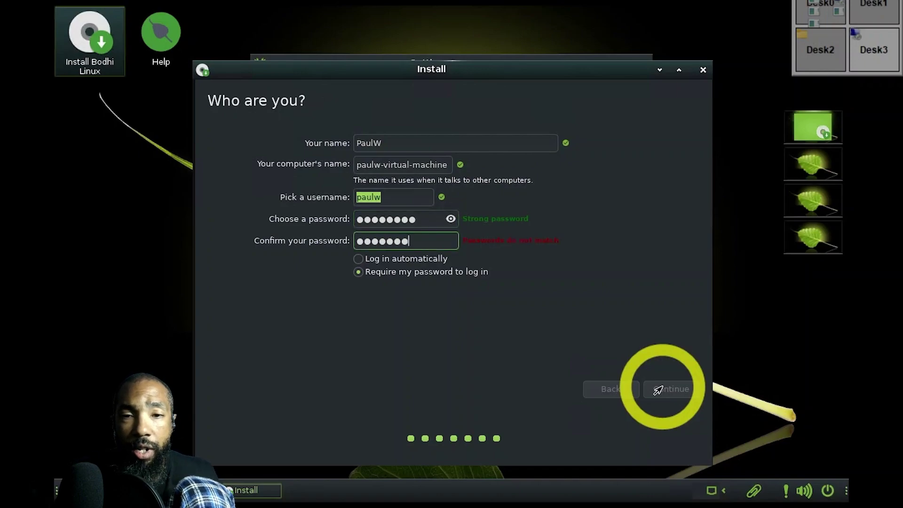
pyautogui.write('•')
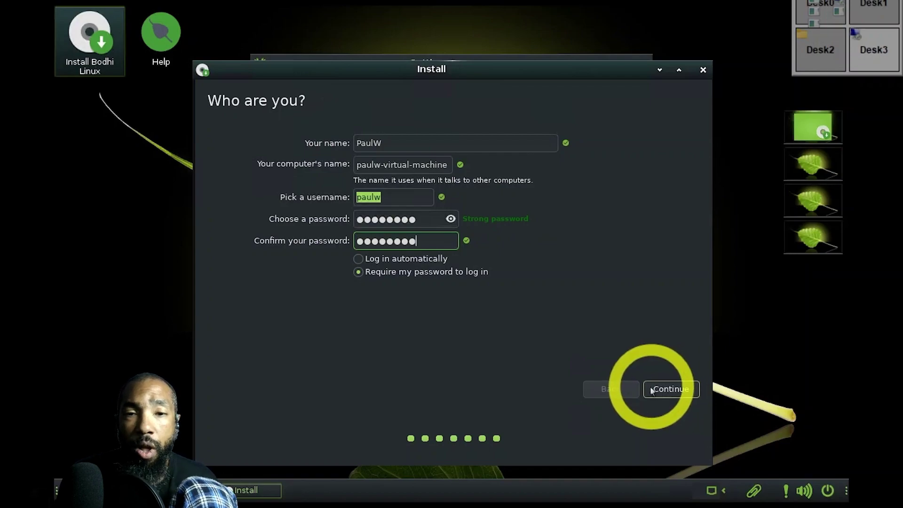
pyautogui.click(673, 389)
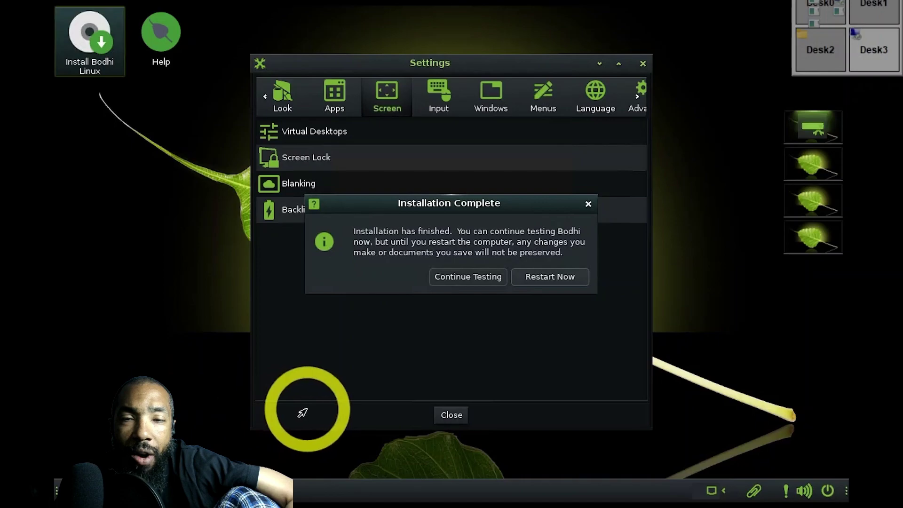
# Step: Reboot the VM with Restart Now in the Installation Complete dialog
pyautogui.click(549, 275)
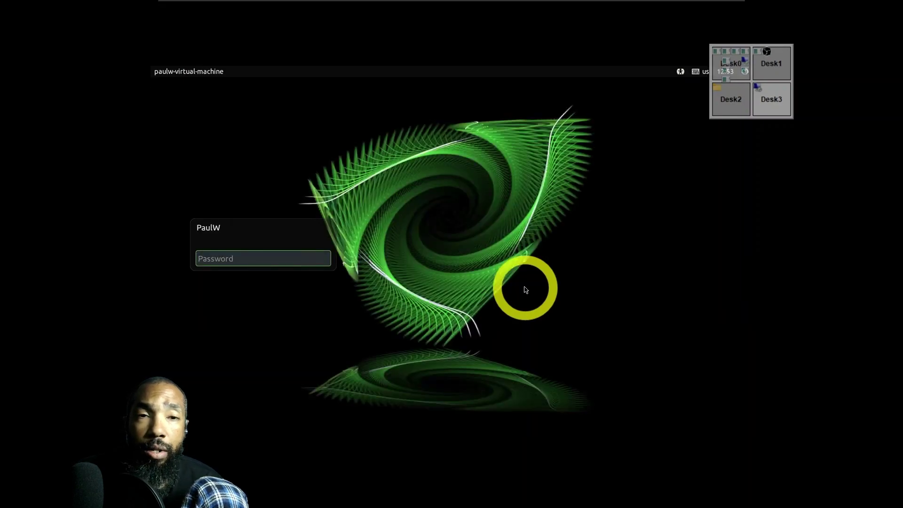
pyautogui.write('•••')
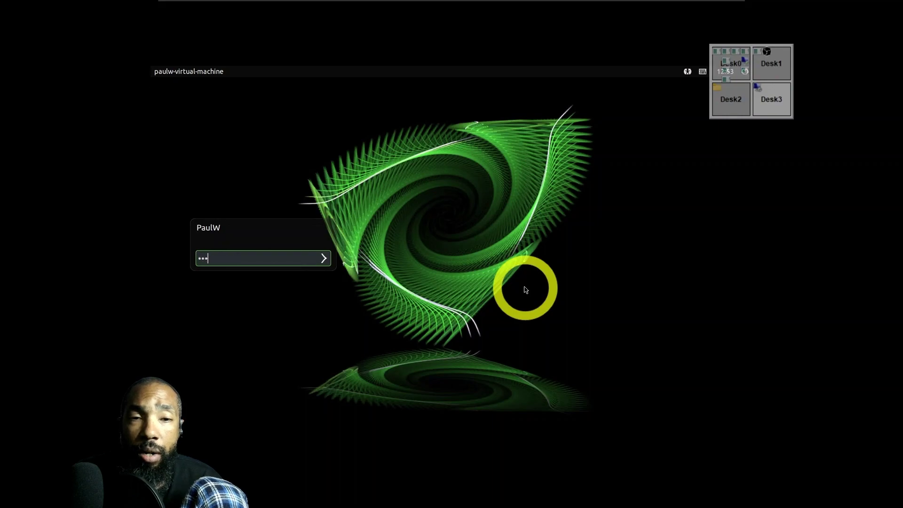
pyautogui.write('••••')
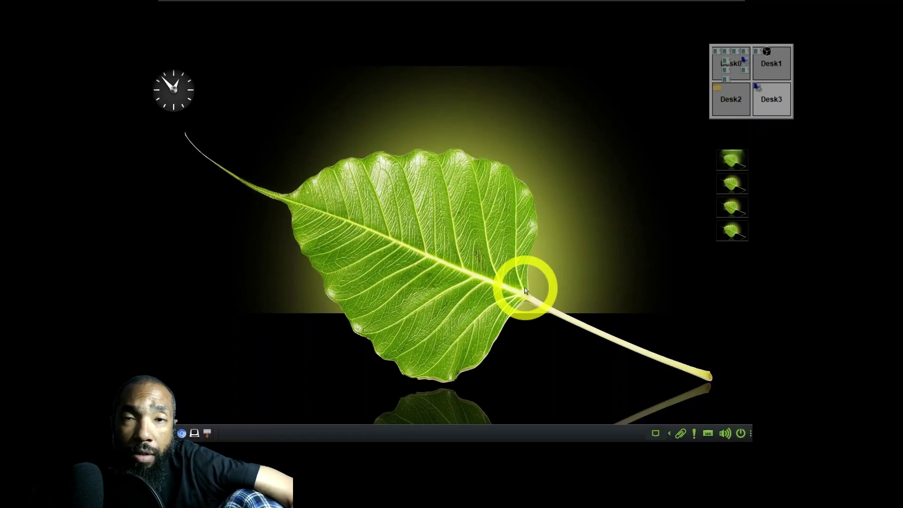
# Step: Dismiss the Favorite Apps popup and open the start menu's Settings submenu
pyautogui.rightClick(523, 311)
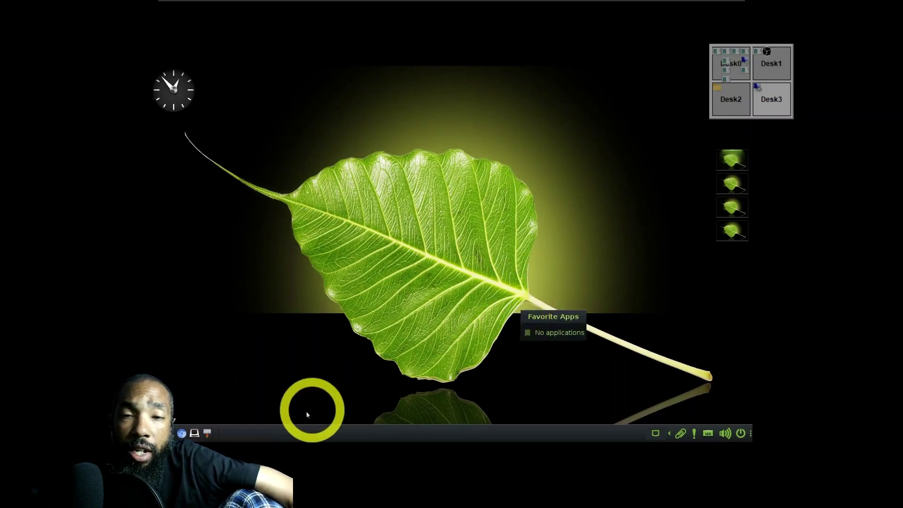
pyautogui.click(209, 433)
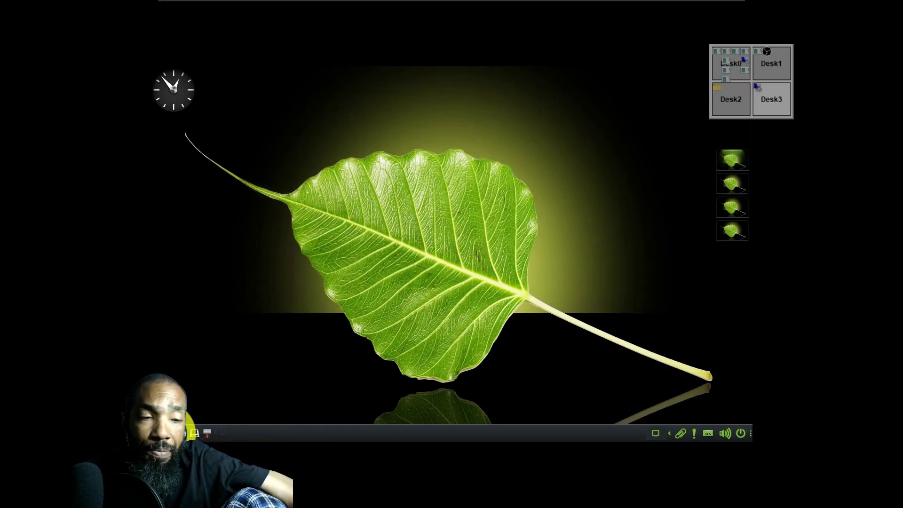
pyautogui.click(190, 432)
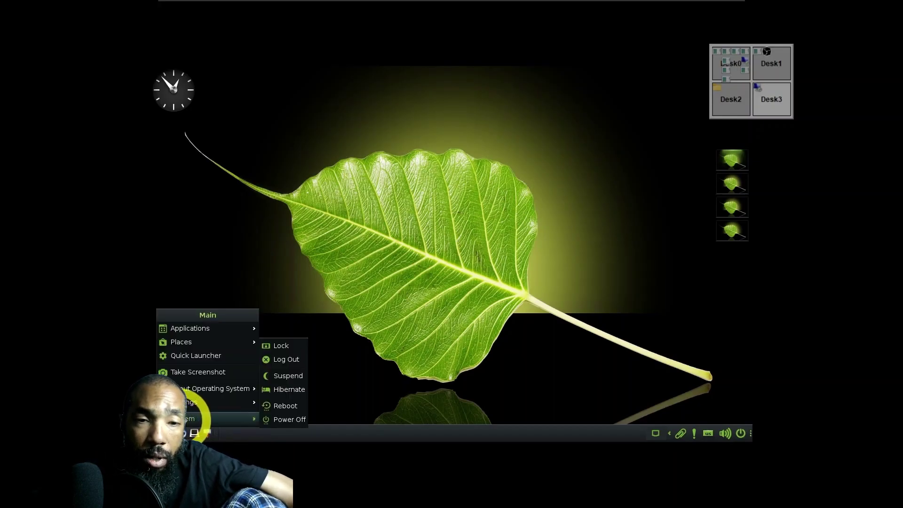
pyautogui.moveTo(205, 403)
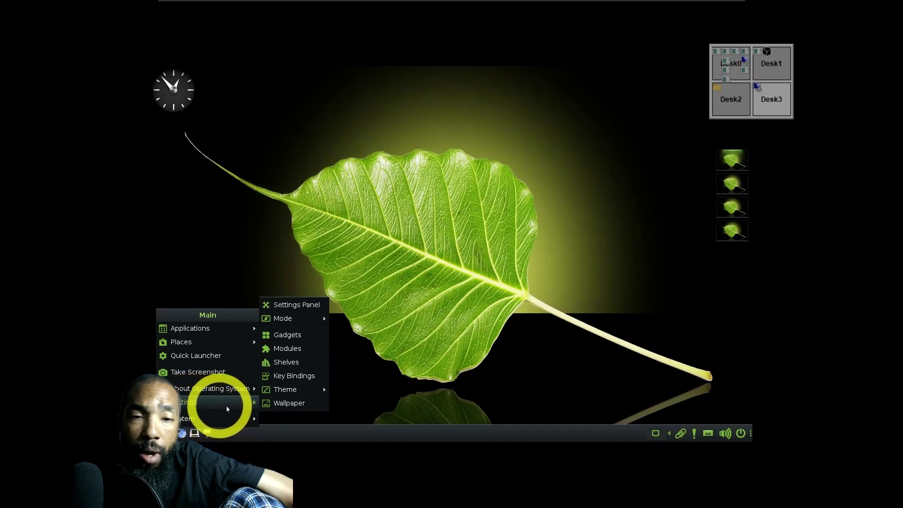
# Step: Open the Settings Panel, glance at Scaling without changes, then show the Screen category
pyautogui.click(304, 306)
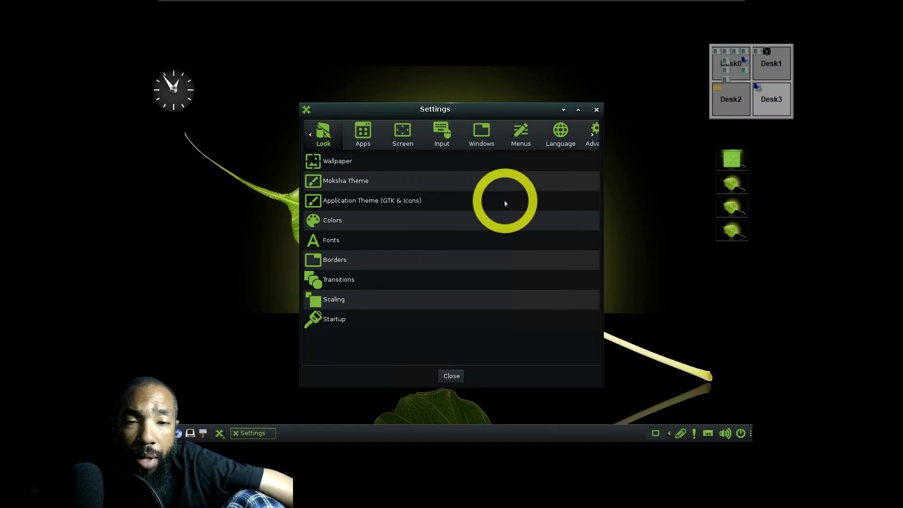
pyautogui.click(355, 301)
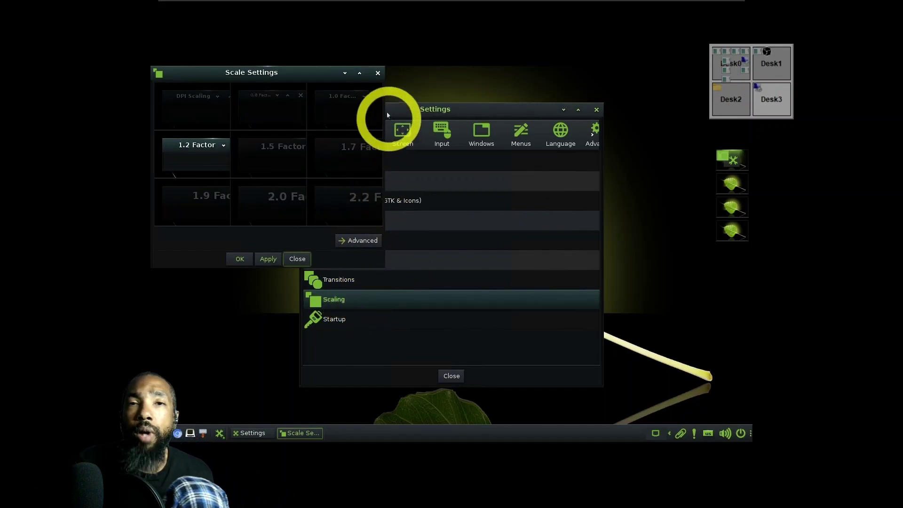
pyautogui.click(377, 73)
pyautogui.click(402, 135)
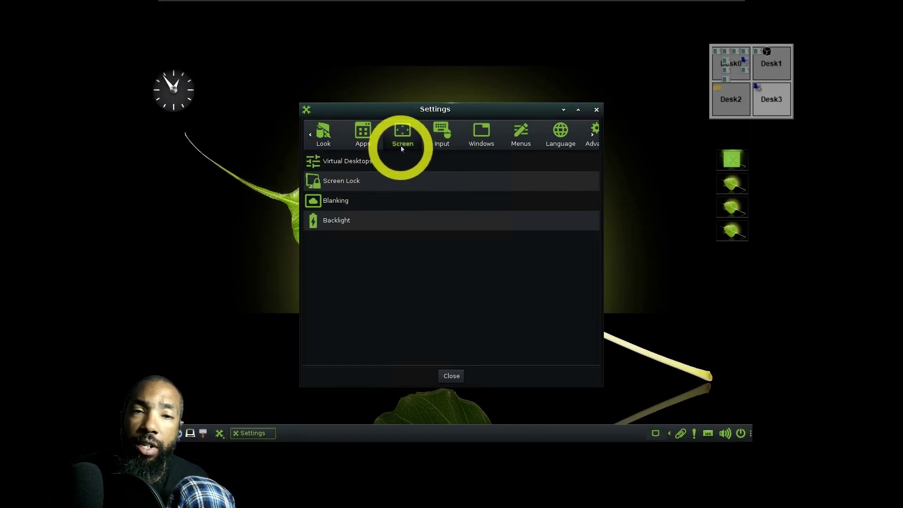
# Step: Show the Input category, then briefly open and dismiss the shelf's Settings dialog
pyautogui.click(595, 135)
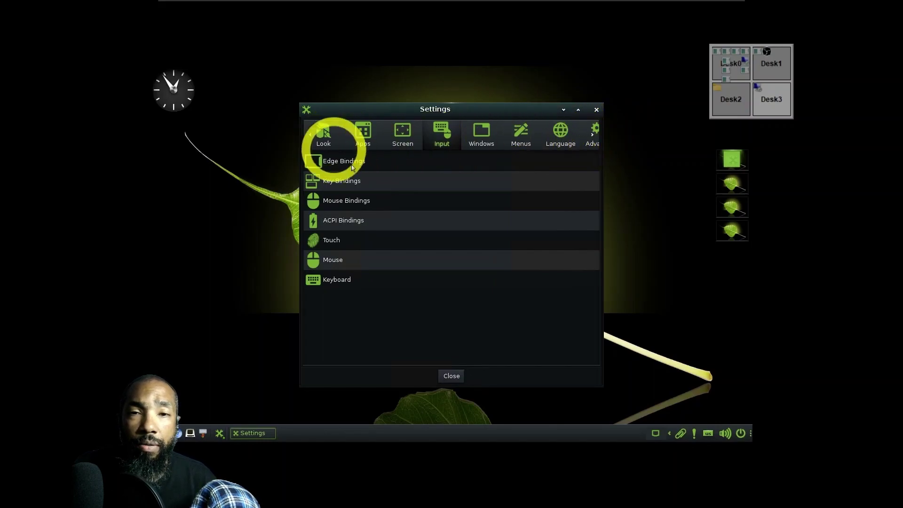
pyautogui.rightClick(751, 435)
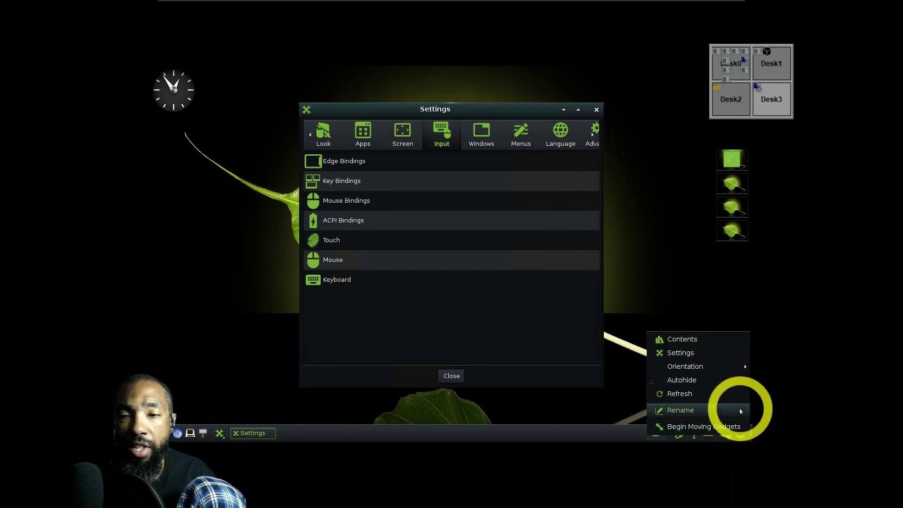
pyautogui.click(714, 358)
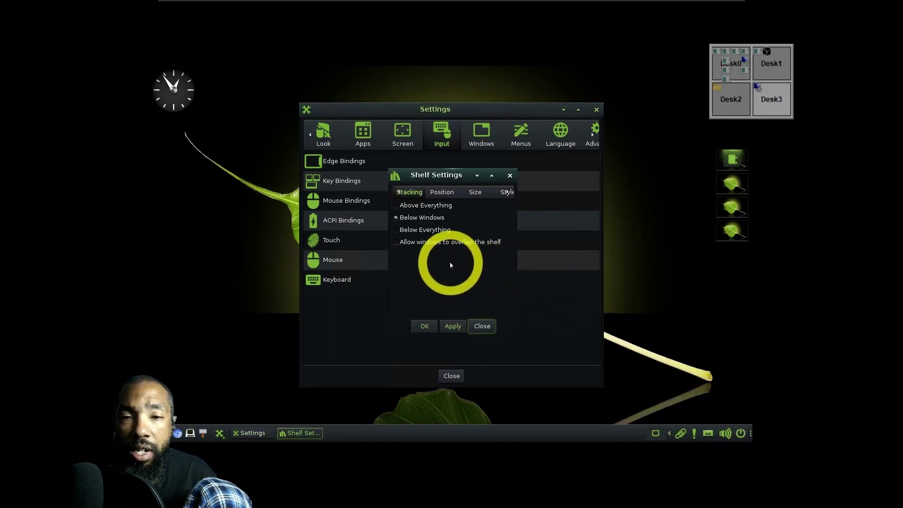
pyautogui.click(510, 175)
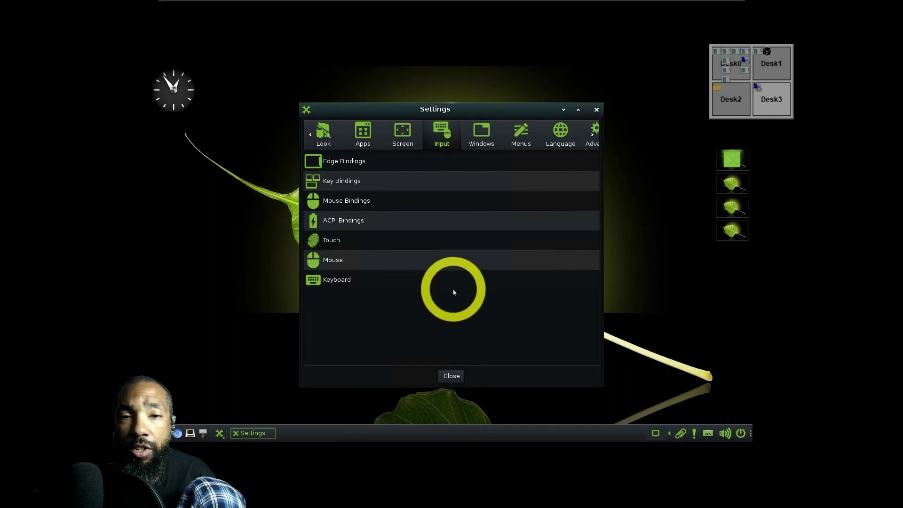
# Step: Back on the Screen category, open and close the Virtual Desktops settings
pyautogui.click(402, 135)
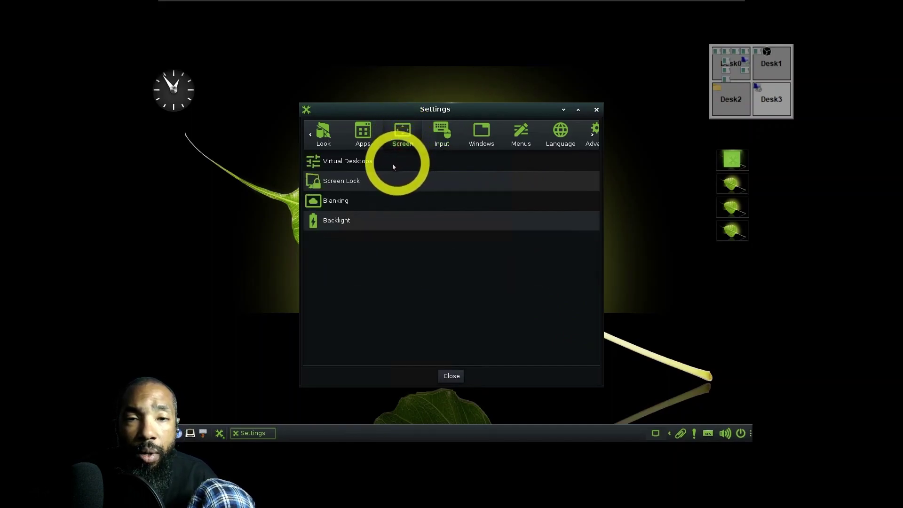
pyautogui.click(337, 162)
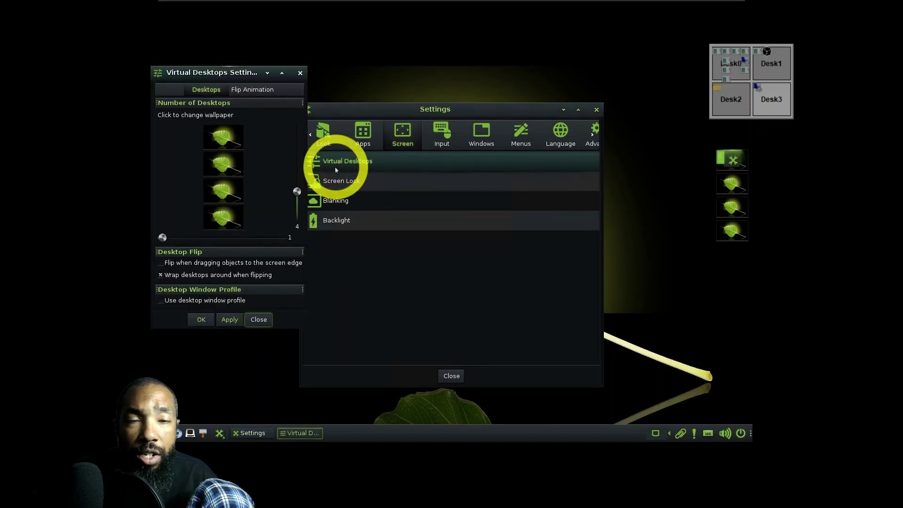
pyautogui.click(300, 72)
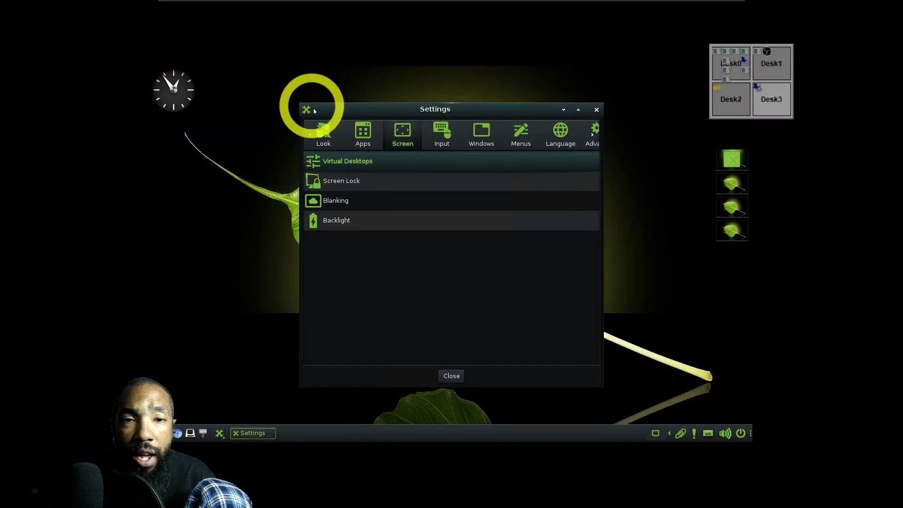
# Step: On the Look category, open and close the Default Border Style settings
pyautogui.click(323, 135)
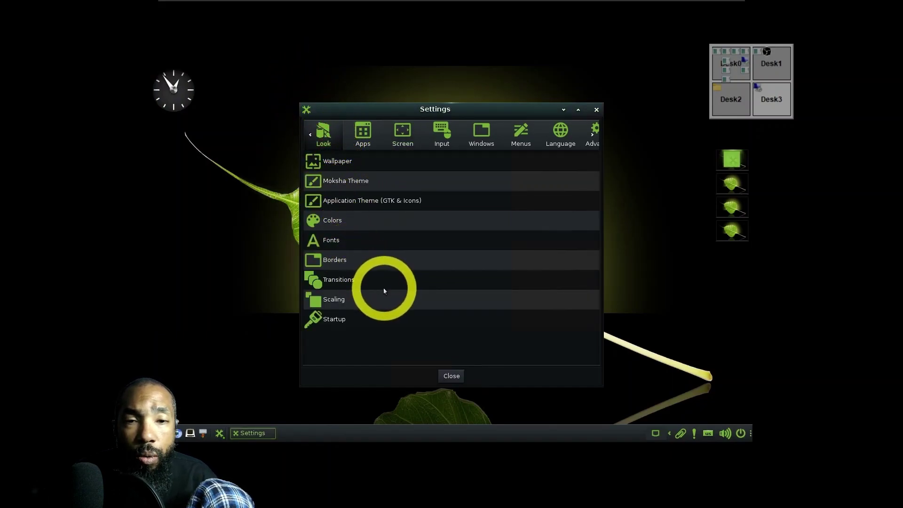
pyautogui.click(355, 265)
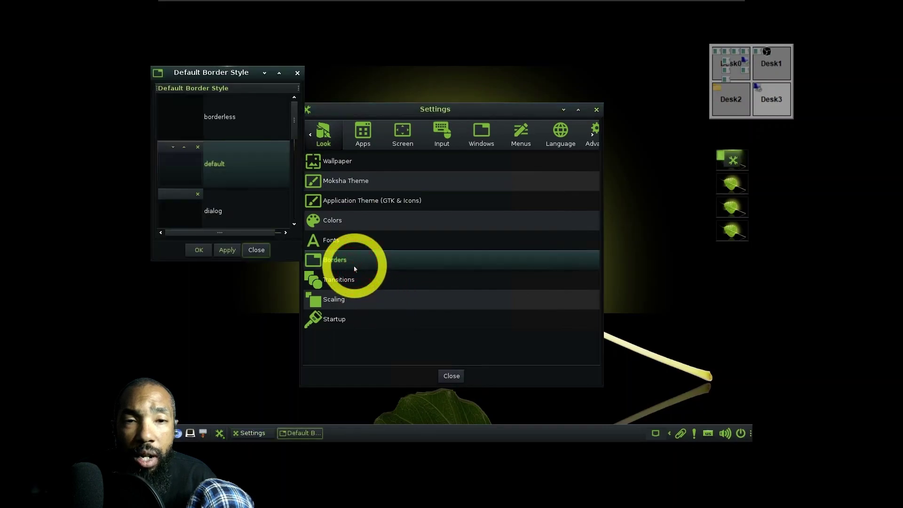
pyautogui.click(256, 250)
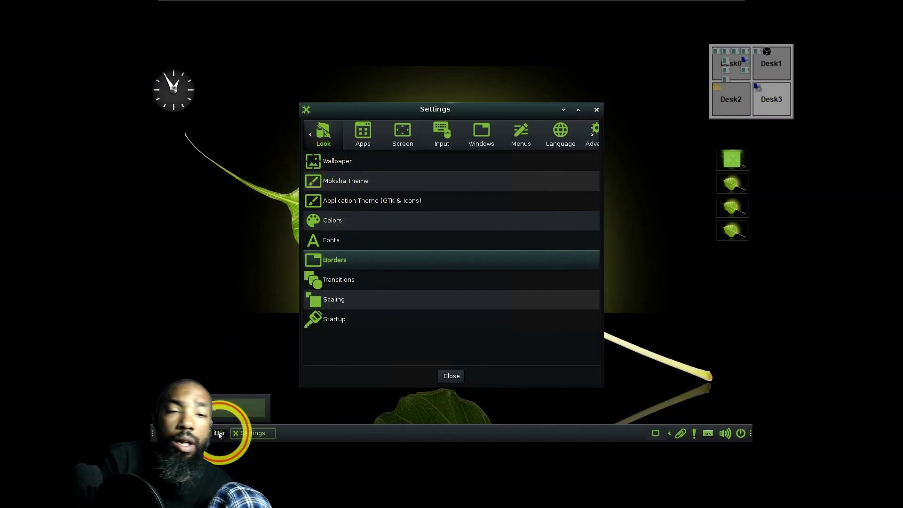
# Step: Minimize Settings, show and dismiss Favorite Apps, then open the main menu to About Operating System
pyautogui.click(227, 415)
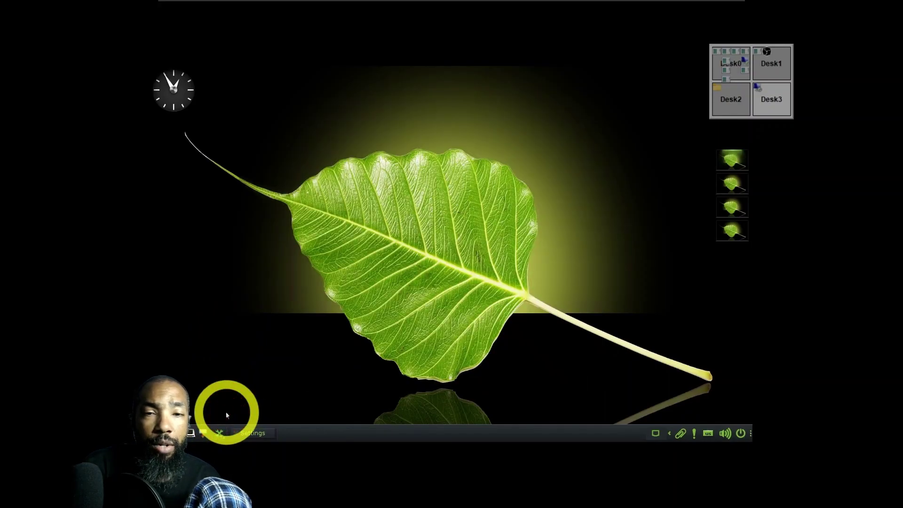
pyautogui.click(295, 325)
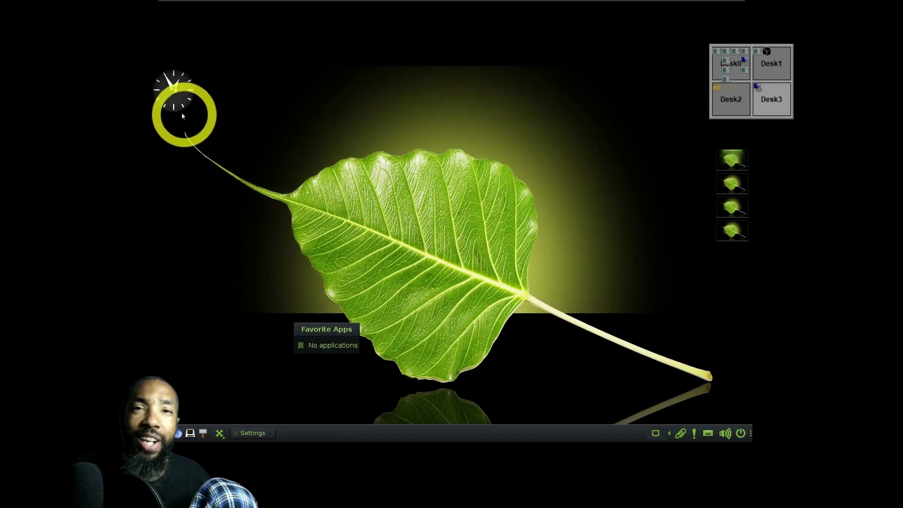
pyautogui.click(735, 182)
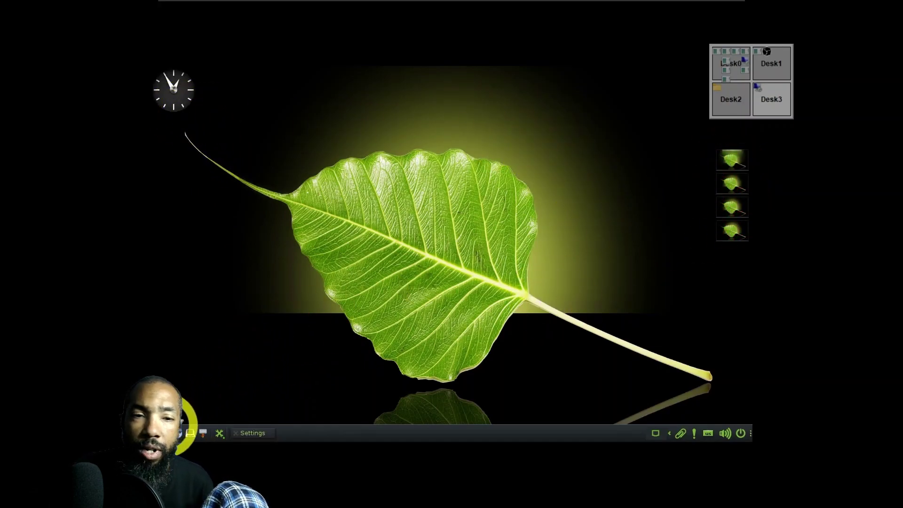
pyautogui.click(185, 433)
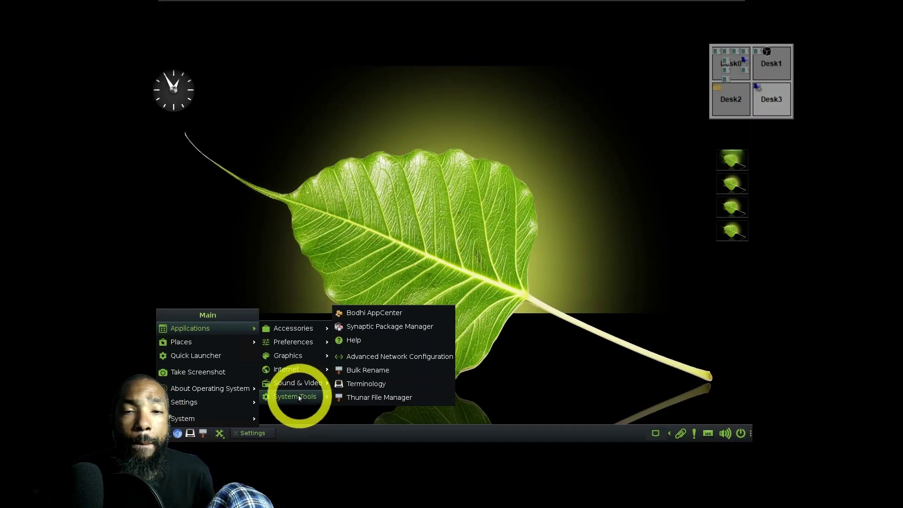
pyautogui.moveTo(210, 388)
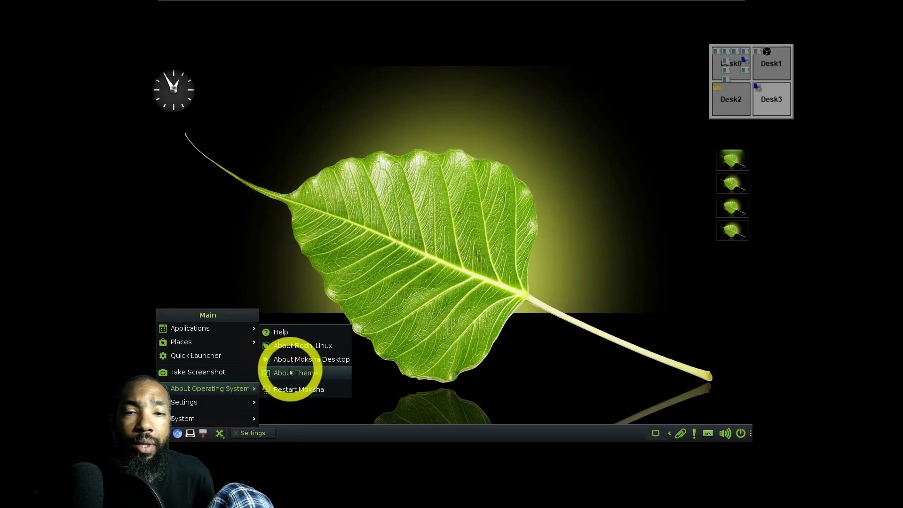
# Step: View About Bodhi, toggle the network tray menu, close About Bodhi, and reopen the Applications menu
pyautogui.click(296, 347)
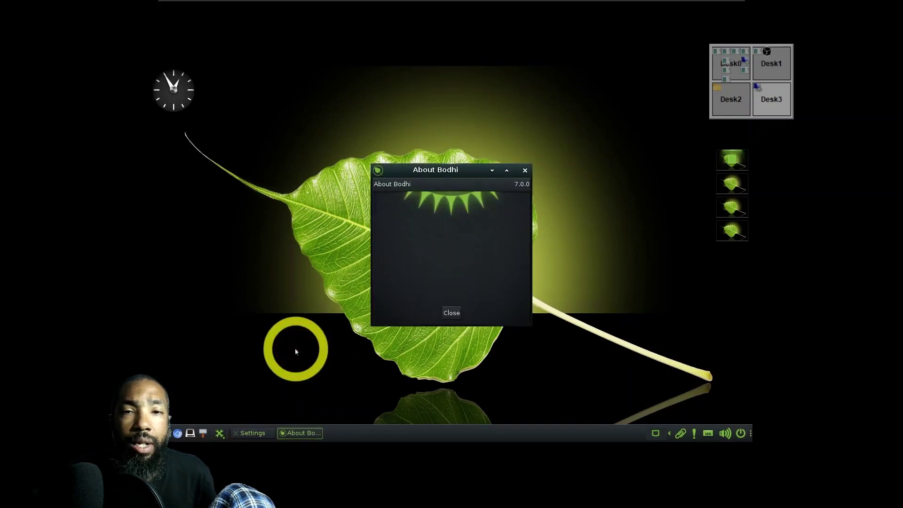
pyautogui.click(657, 434)
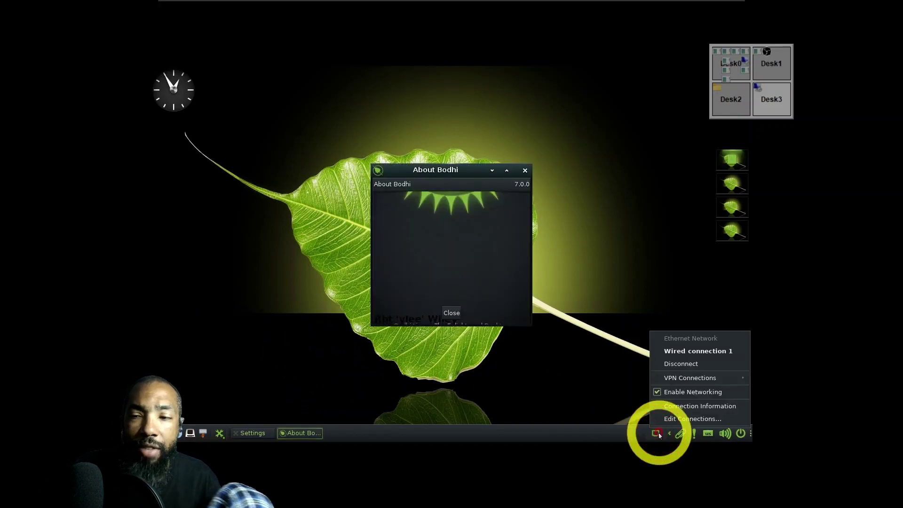
pyautogui.click(657, 434)
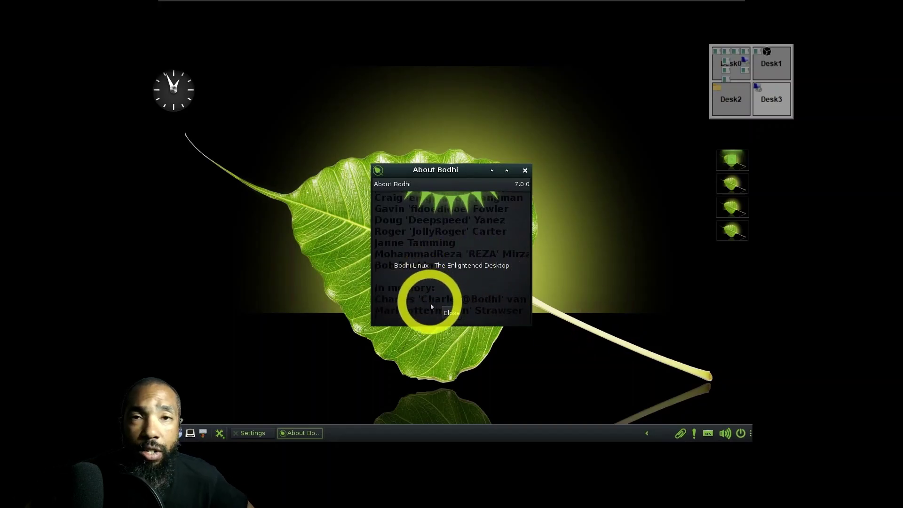
pyautogui.click(448, 315)
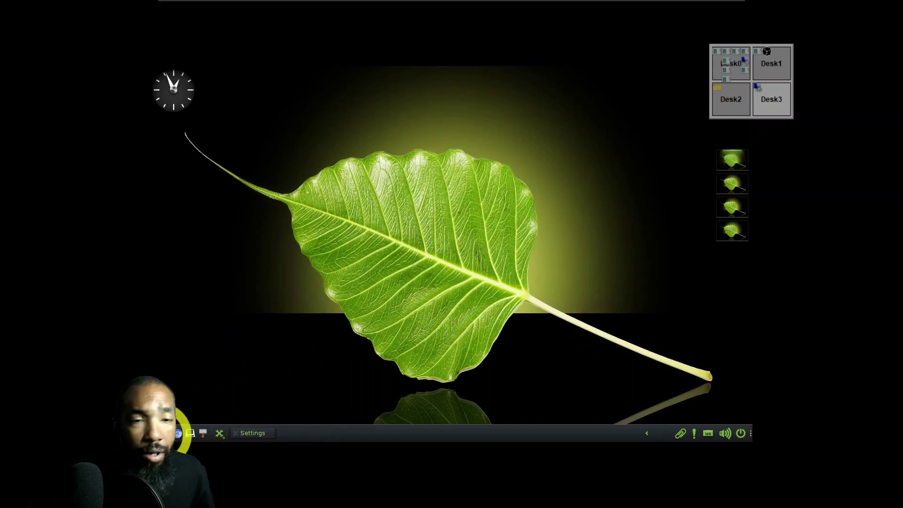
pyautogui.click(181, 433)
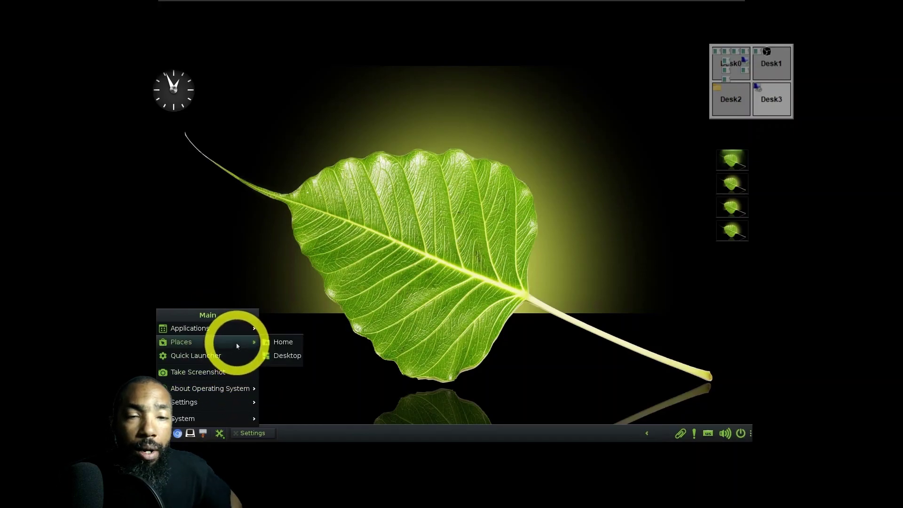
pyautogui.moveTo(191, 329)
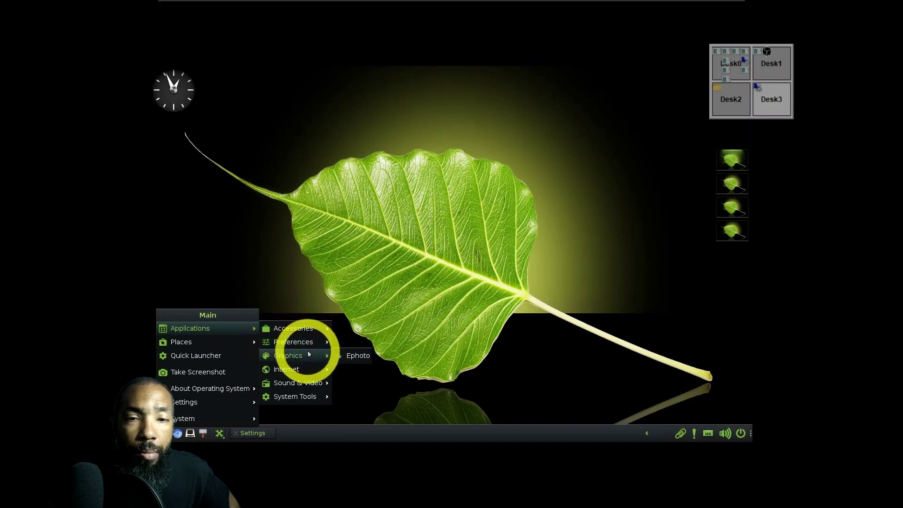
# Step: Launch Screen Layout and look through its outputs, view scale and script properties
pyautogui.click(364, 354)
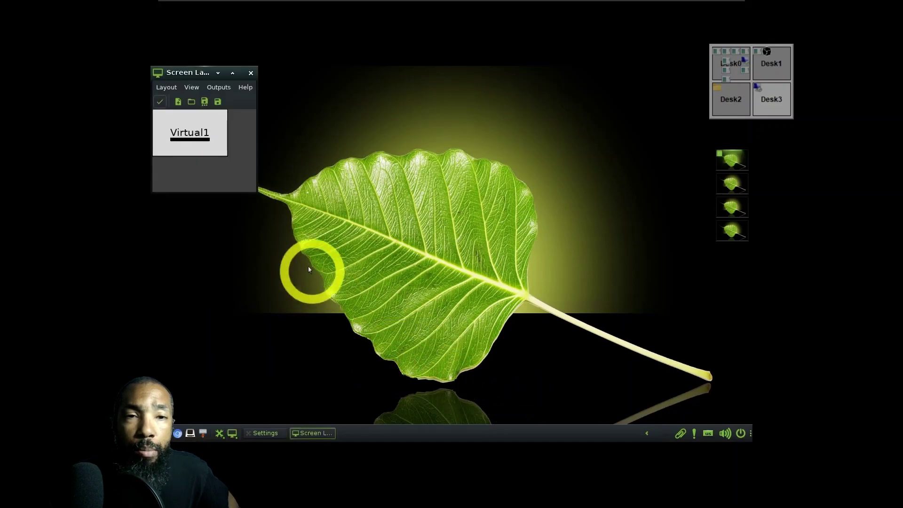
pyautogui.click(216, 88)
pyautogui.click(192, 88)
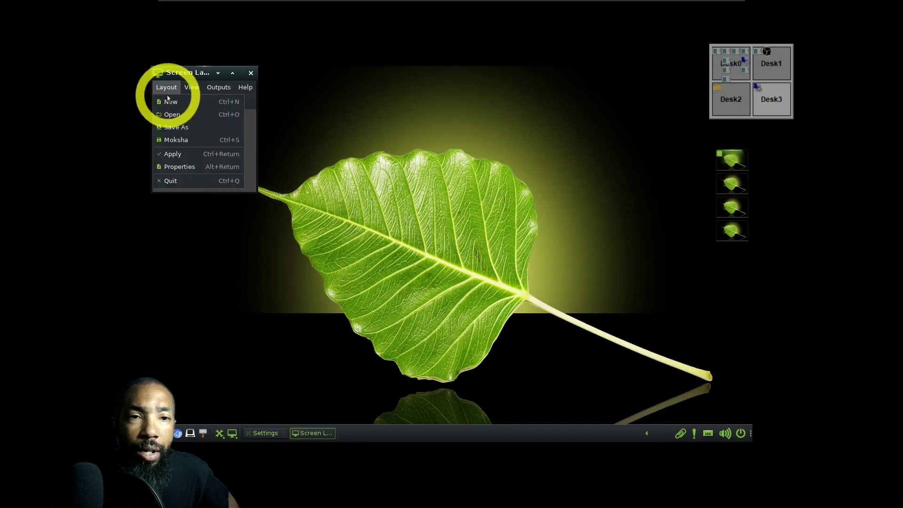
pyautogui.click(179, 166)
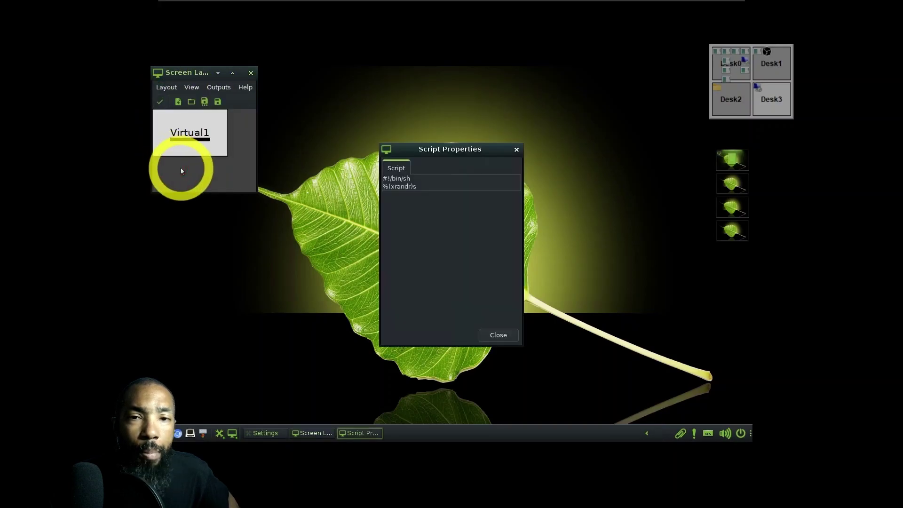
pyautogui.click(516, 149)
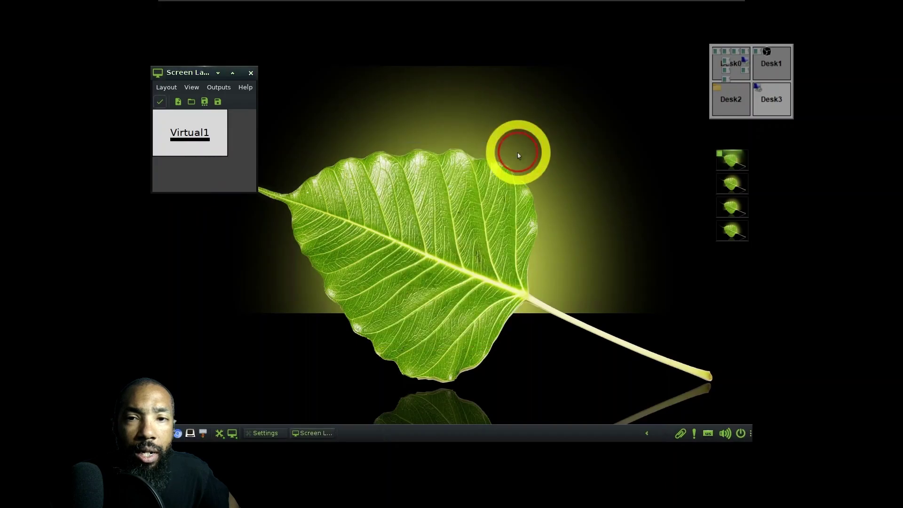
# Step: Set the Virtual1 display to 1920x1080 resolution and apply it
pyautogui.rightClick(209, 134)
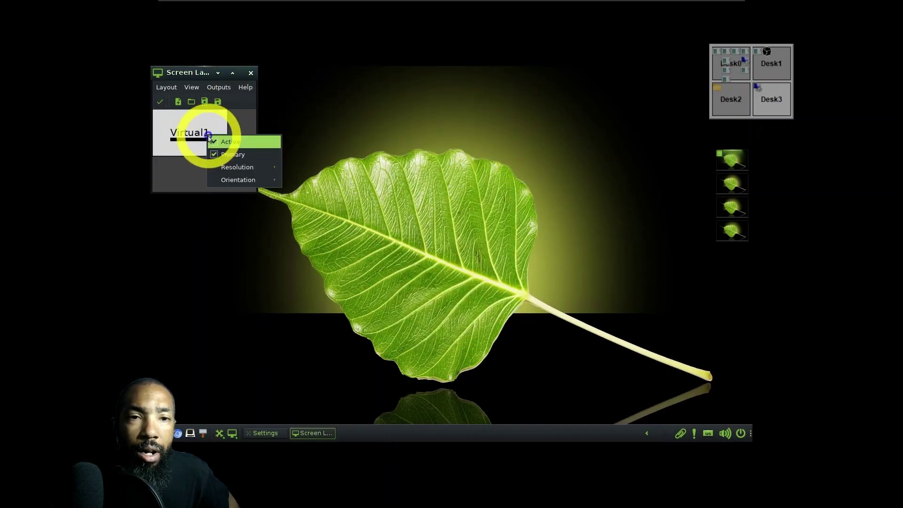
pyautogui.moveTo(236, 167)
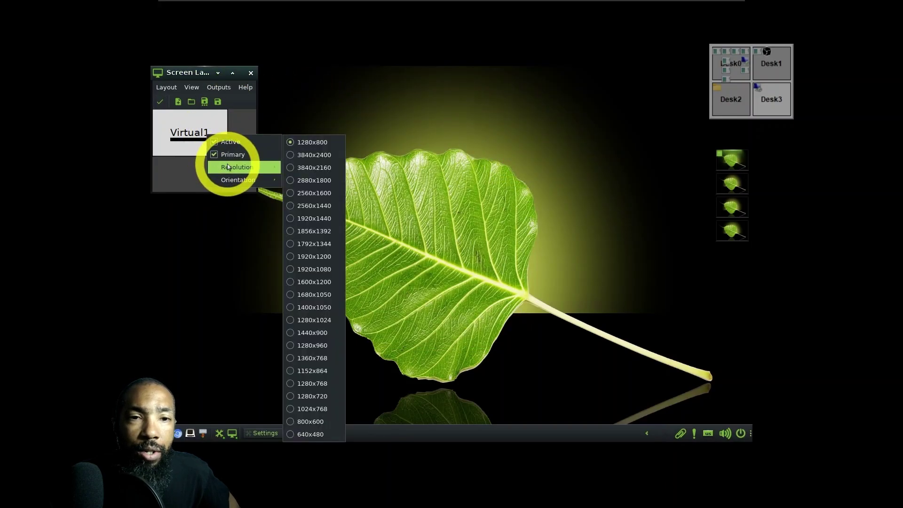
pyautogui.click(314, 269)
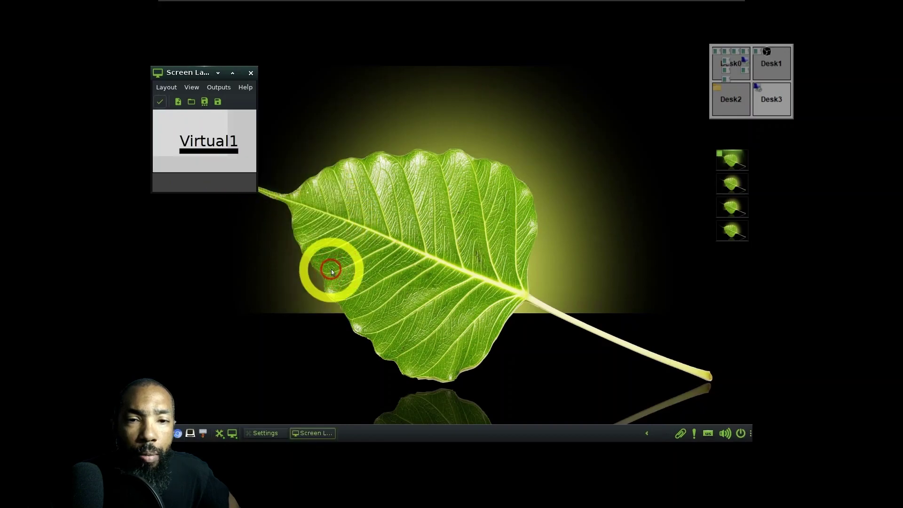
pyautogui.click(160, 102)
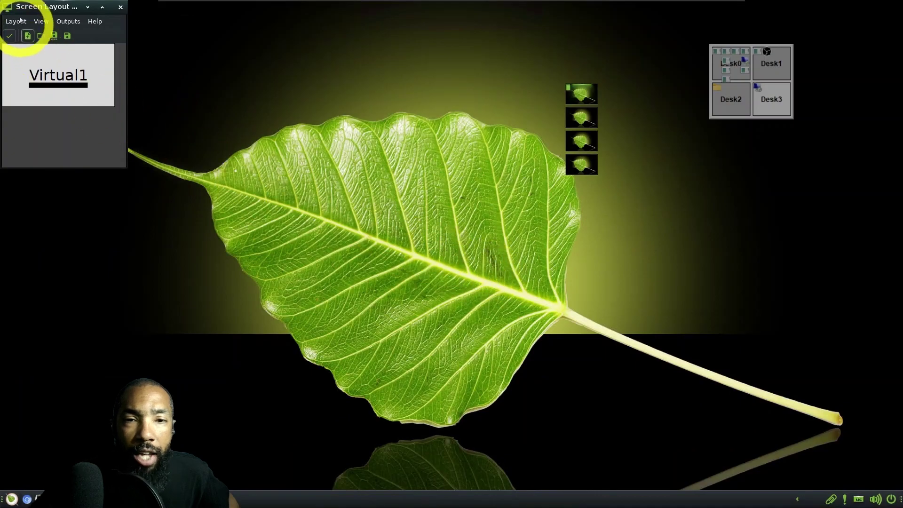
# Step: Move the Screen Layout window aside, close it, and reopen the main menu's Applications
pyautogui.moveTo(30, 8); pyautogui.dragTo(332, 181)
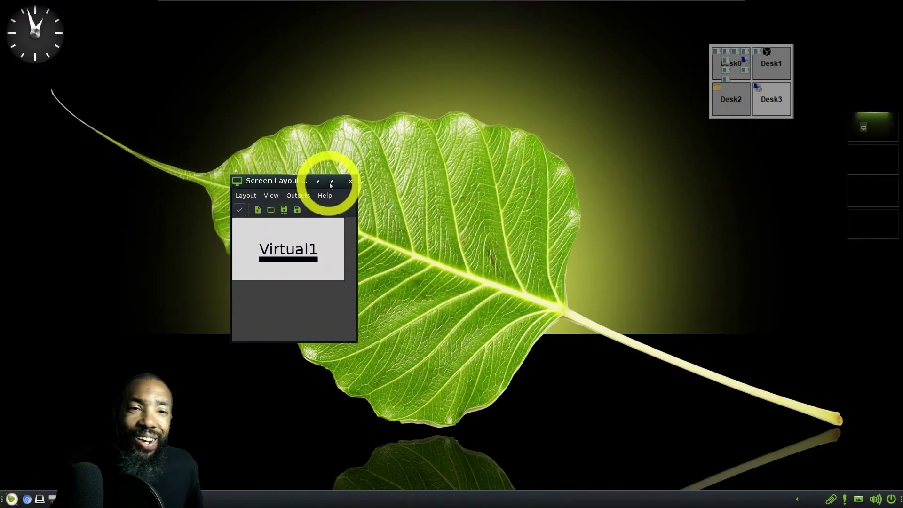
pyautogui.click(350, 182)
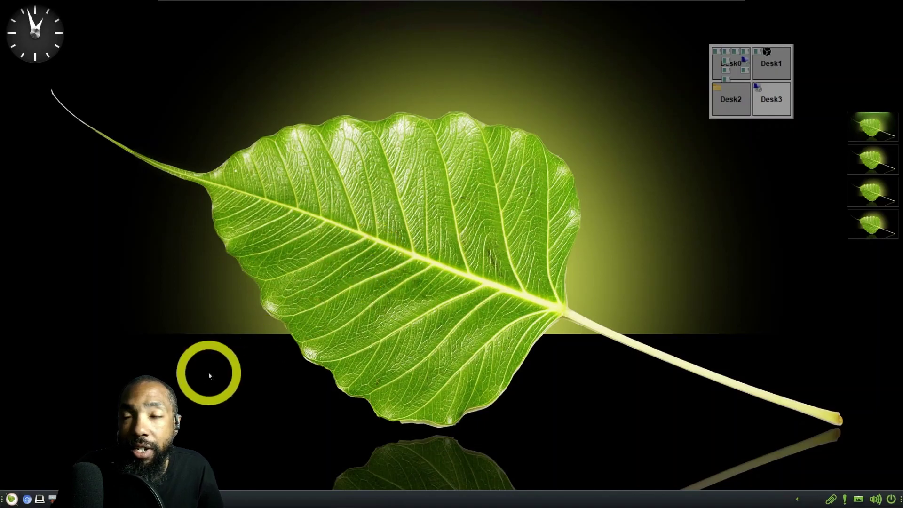
pyautogui.click(11, 498)
pyautogui.moveTo(33, 468)
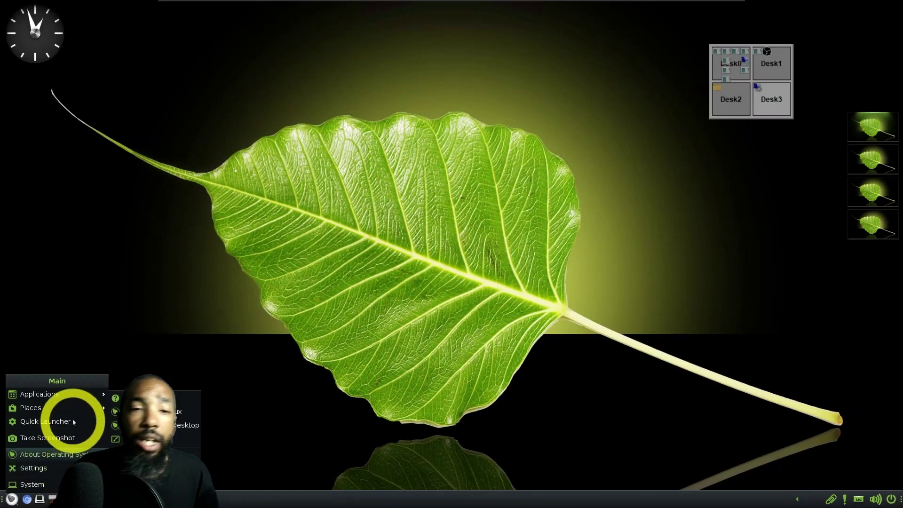
pyautogui.moveTo(57, 394)
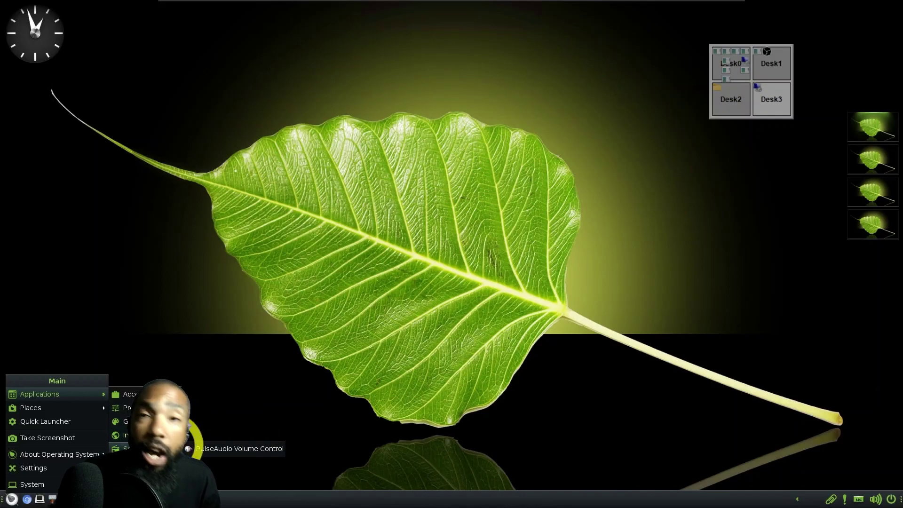
pyautogui.moveTo(142, 448)
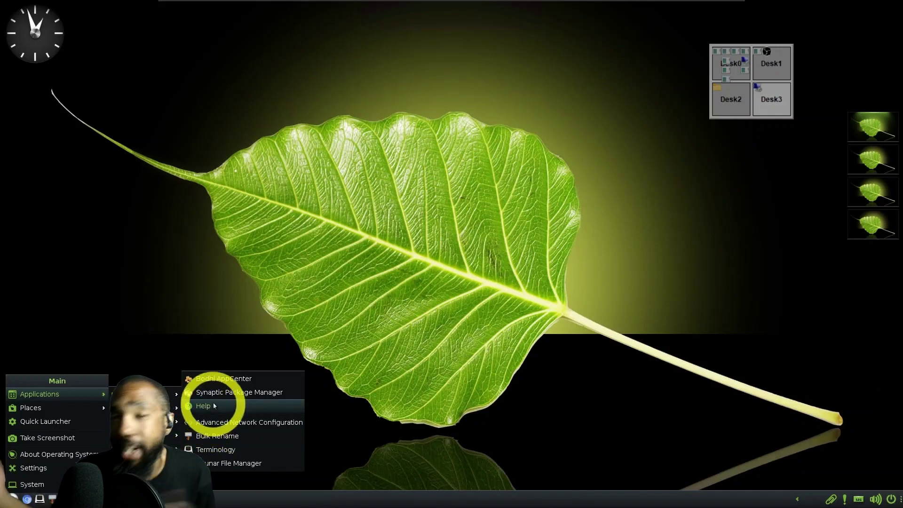
# Step: Launch Bodhi AppCenter from the Applications menu in Chromium
pyautogui.click(224, 380)
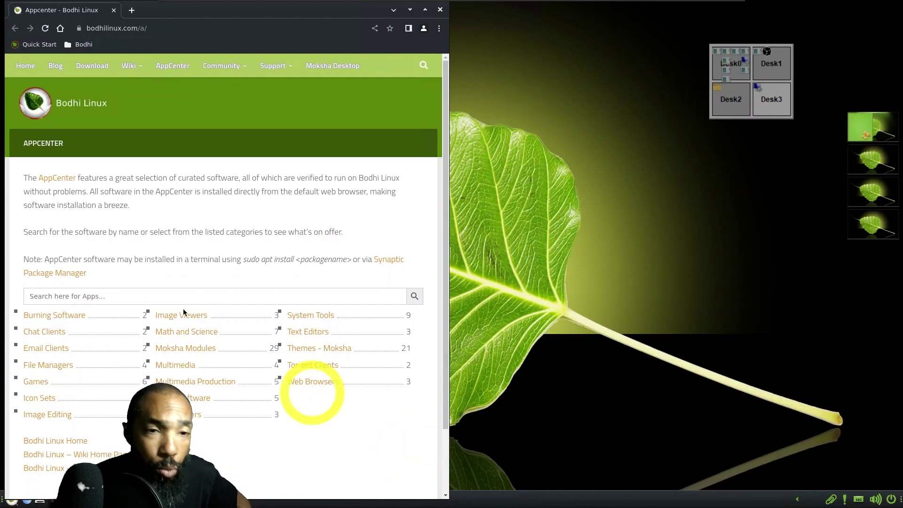
# Step: Visit the Download page, return to AppCenter, then browse the Multimedia and Multimedia Production groups
pyautogui.click(98, 69)
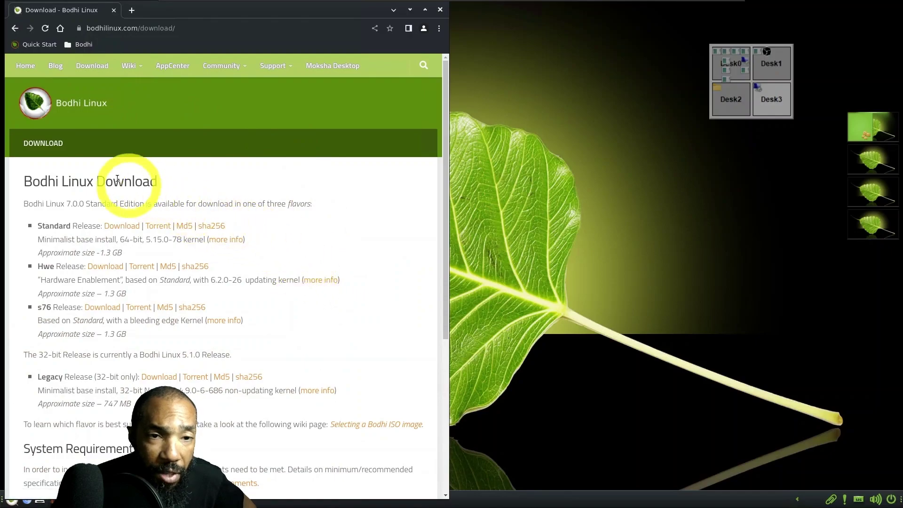
pyautogui.scroll(-2, 289, 161)
pyautogui.scroll(2, 289, 162)
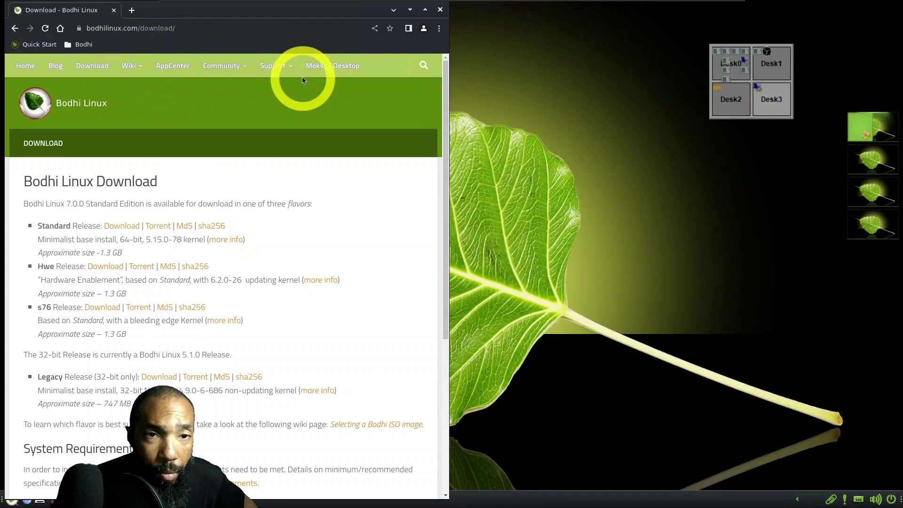
pyautogui.click(176, 68)
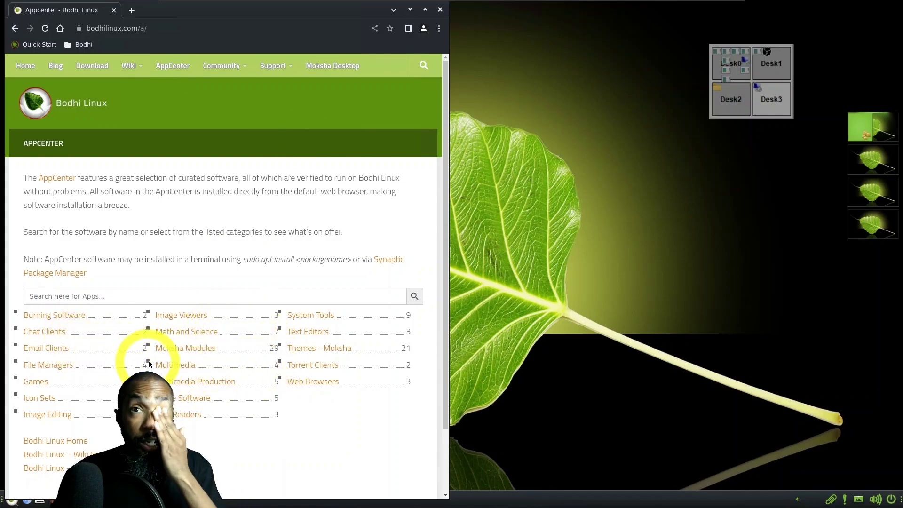
pyautogui.click(177, 368)
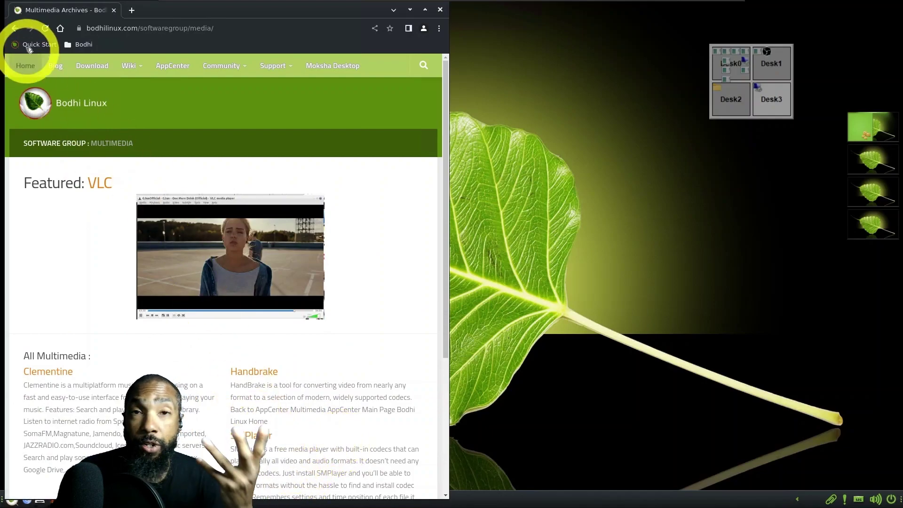
pyautogui.click(15, 28)
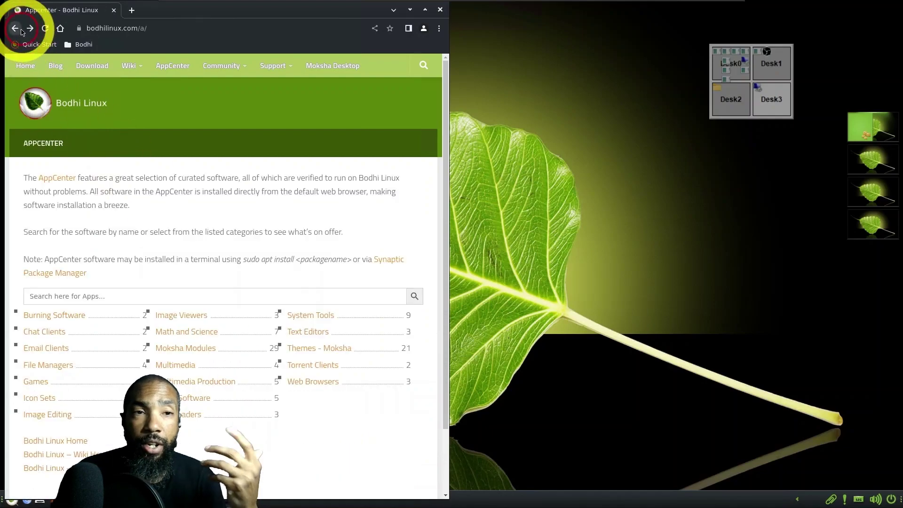
pyautogui.click(202, 382)
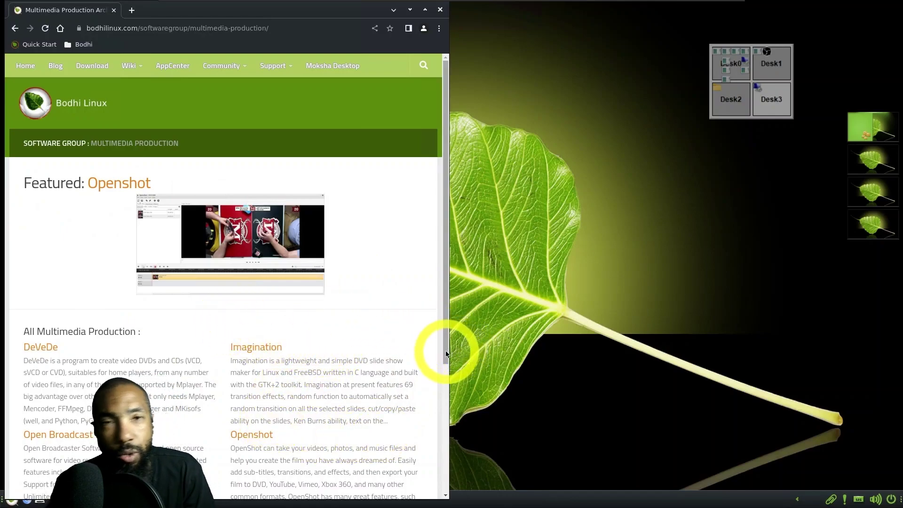
pyautogui.moveTo(446, 346)
pyautogui.mouseDown()
pyautogui.moveTo(454, 480)
pyautogui.moveTo(454, 472)
pyautogui.mouseUp()
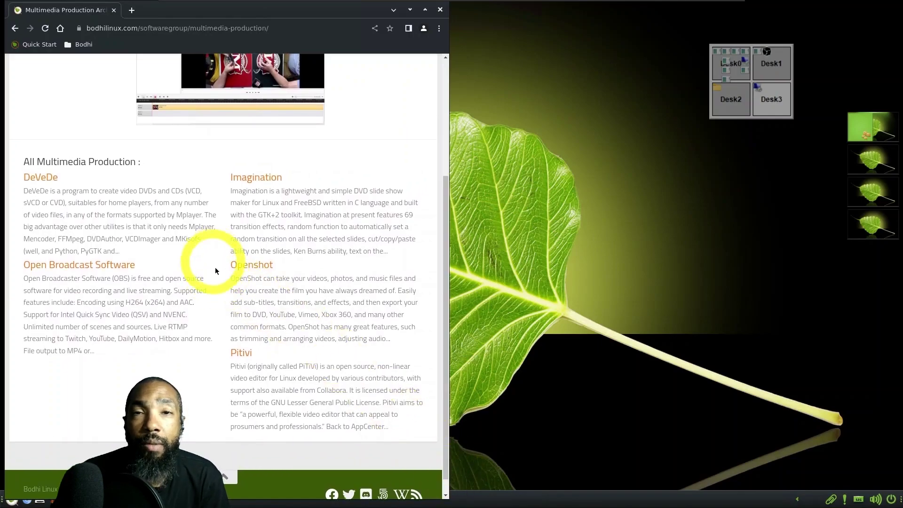
# Step: Close the AppCenter browser window and open Bodhi's main menu to System
pyautogui.click(441, 11)
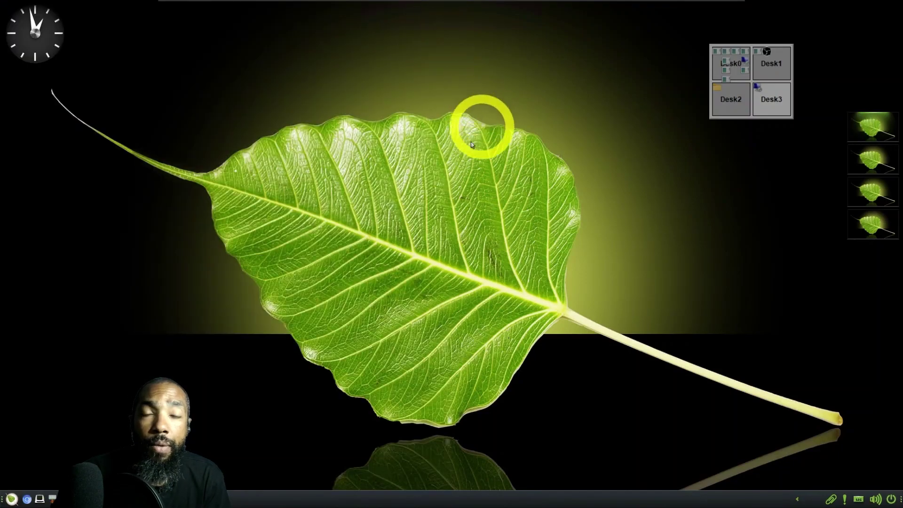
pyautogui.click(14, 499)
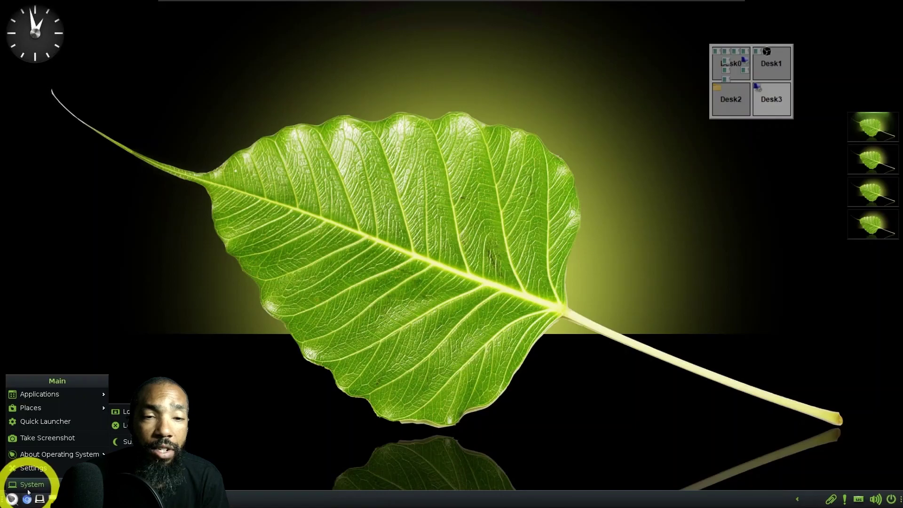